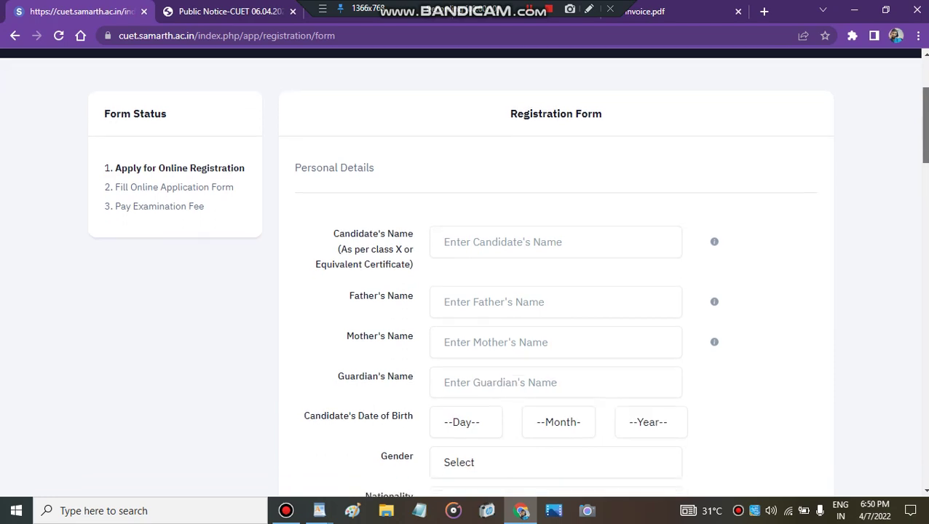
# Step: Enter the candidate's, father's, mother's and guardian's full names in their name fields
pyautogui.scroll(2, 465, 272)
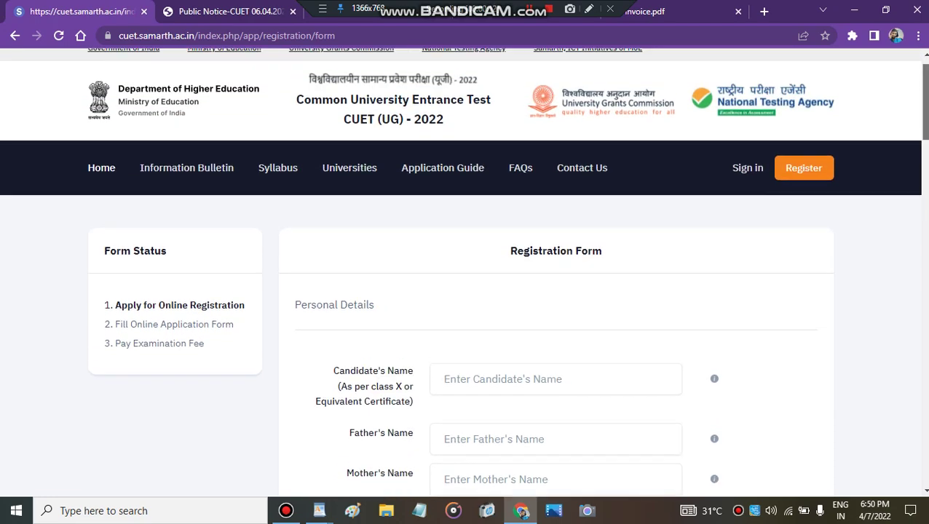
pyautogui.scroll(-1, 464, 273)
pyautogui.scroll(-5, 464, 273)
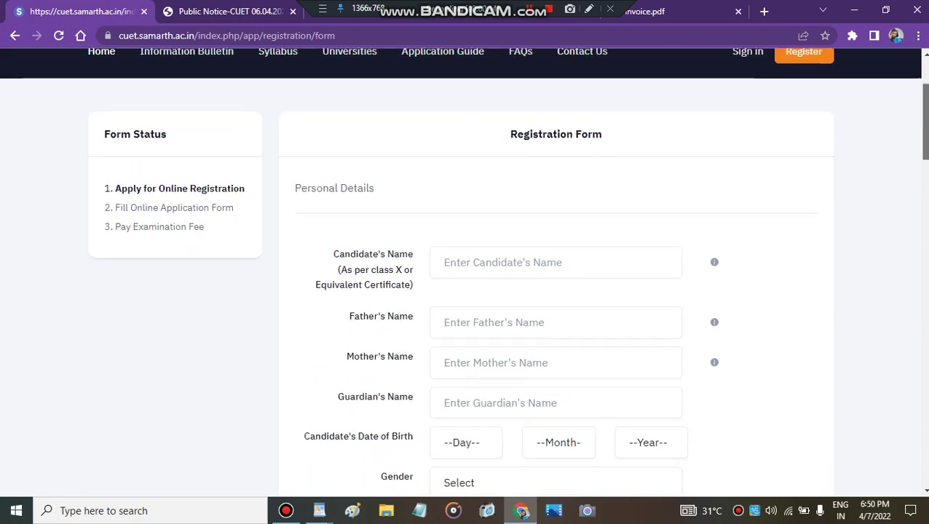
pyautogui.scroll(6, 464, 273)
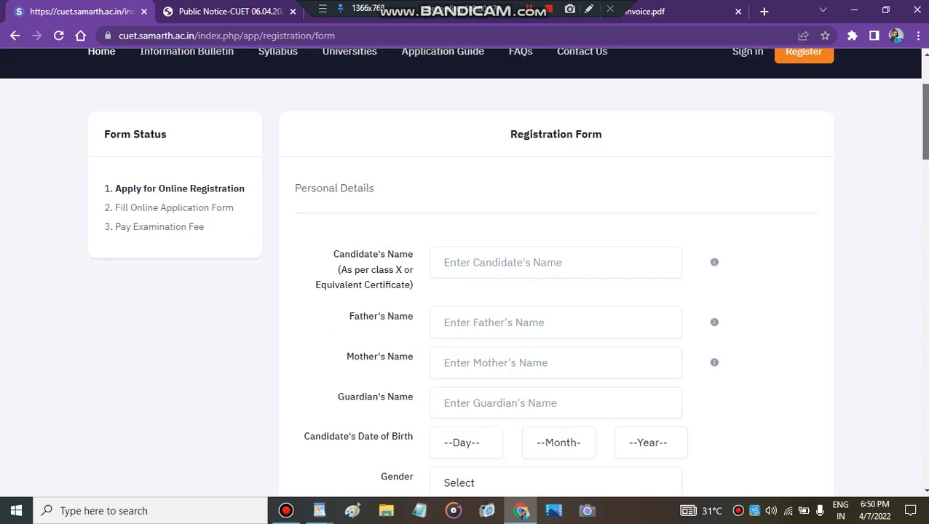
pyautogui.scroll(-1, 465, 273)
pyautogui.scroll(-5, 464, 272)
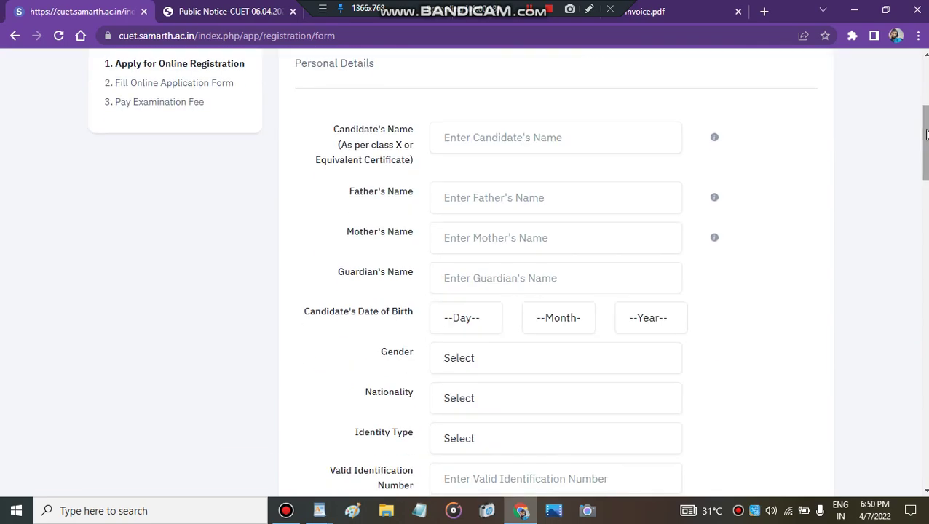
pyautogui.scroll(3, 465, 273)
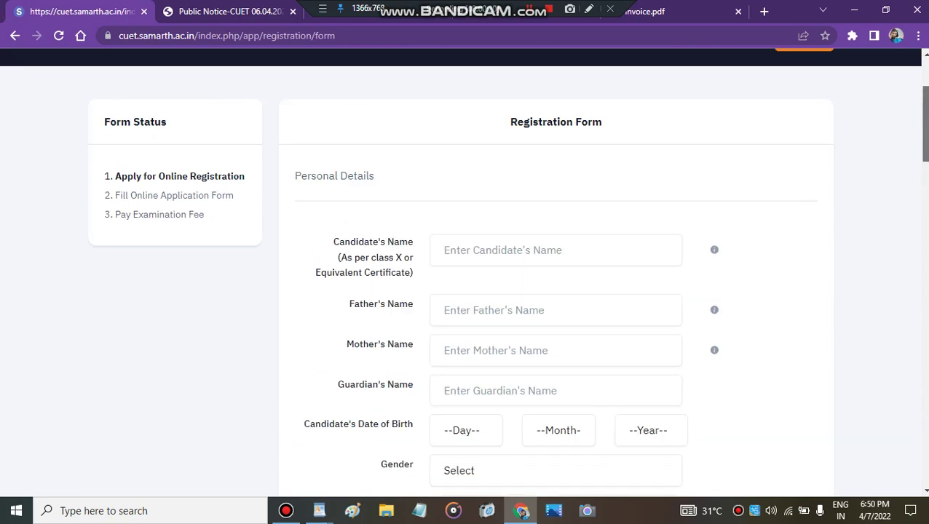
pyautogui.click(481, 256)
pyautogui.write('kamal')
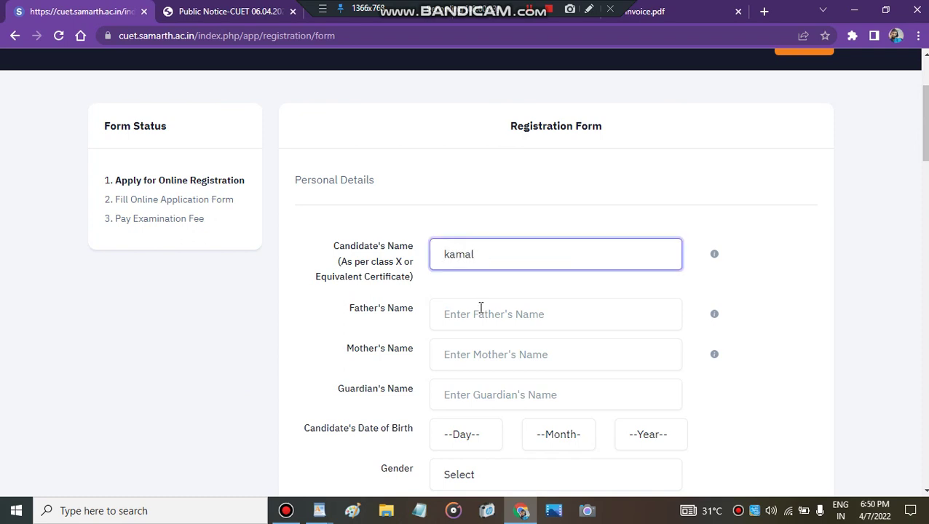
pyautogui.click(480, 311)
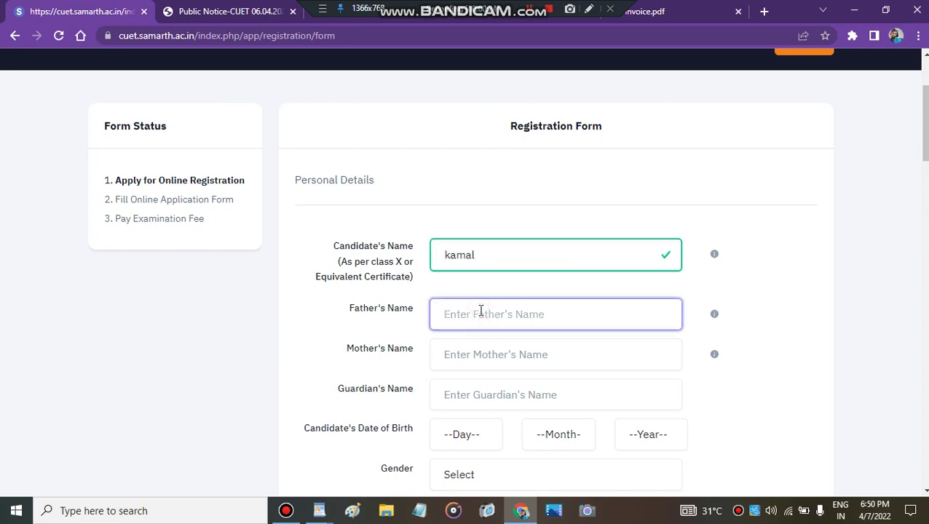
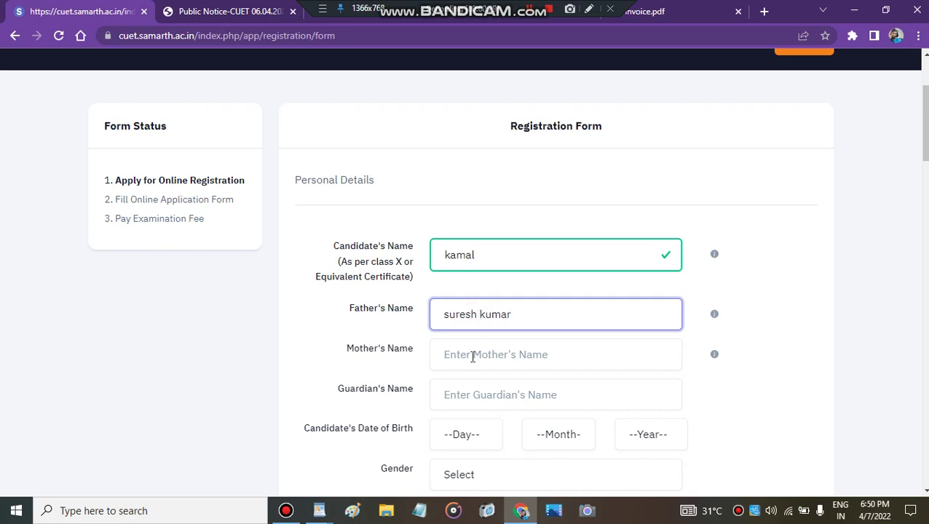
pyautogui.click(473, 356)
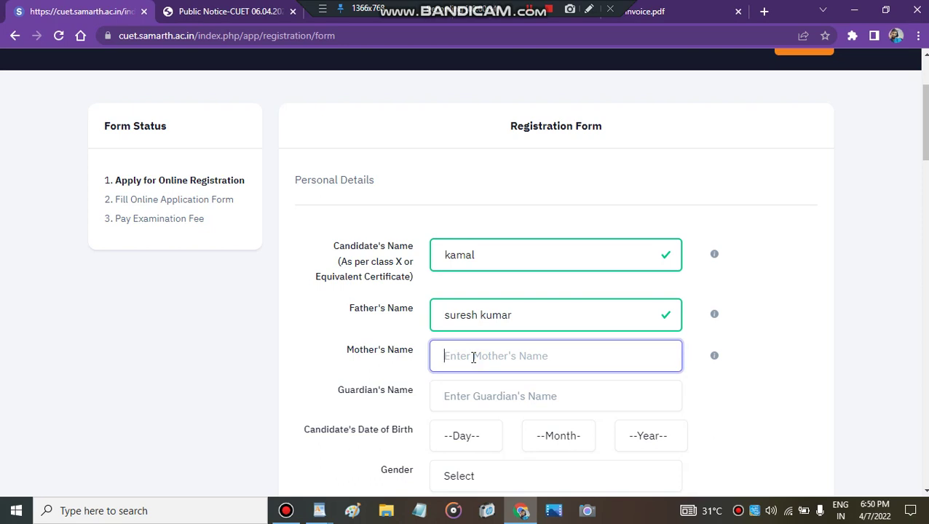
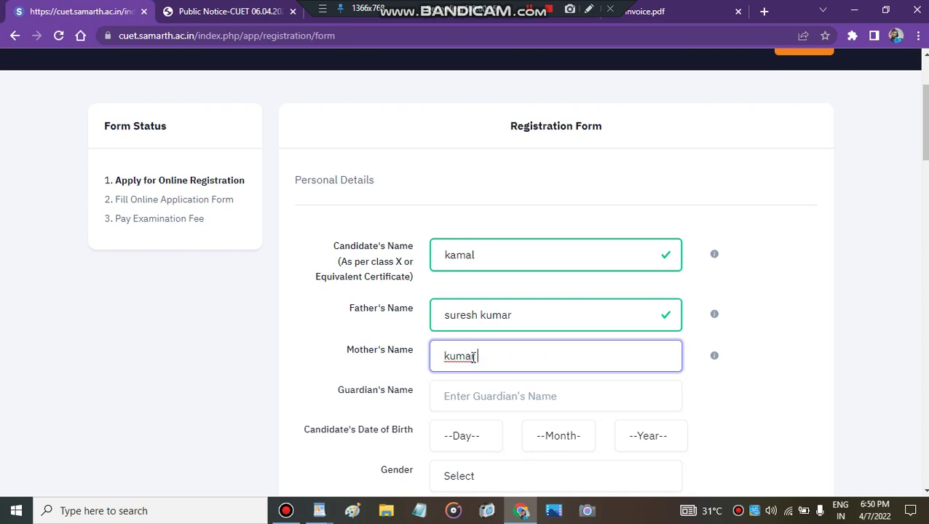
pyautogui.click(466, 393)
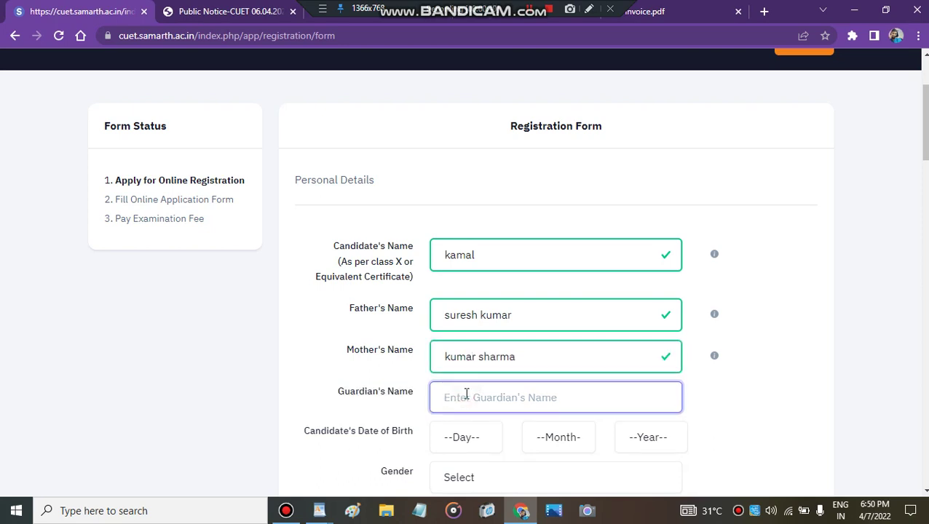
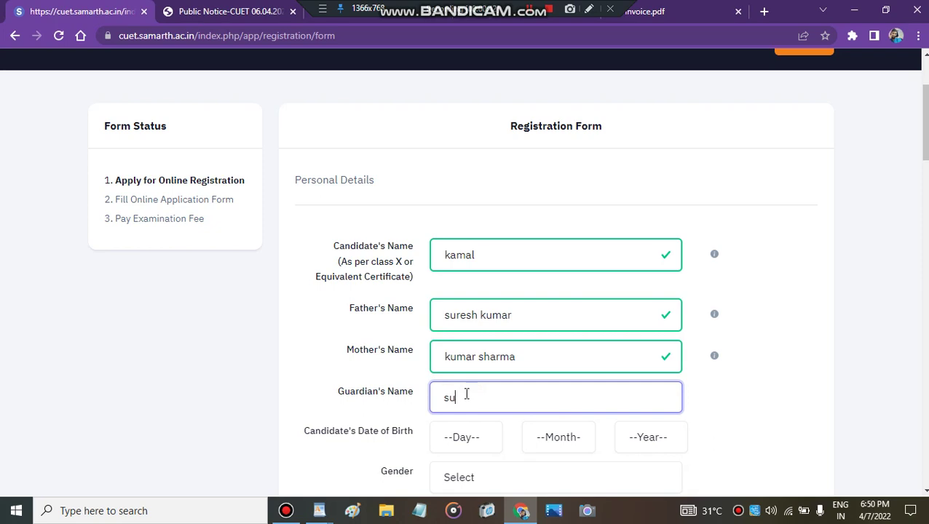
pyautogui.click(463, 437)
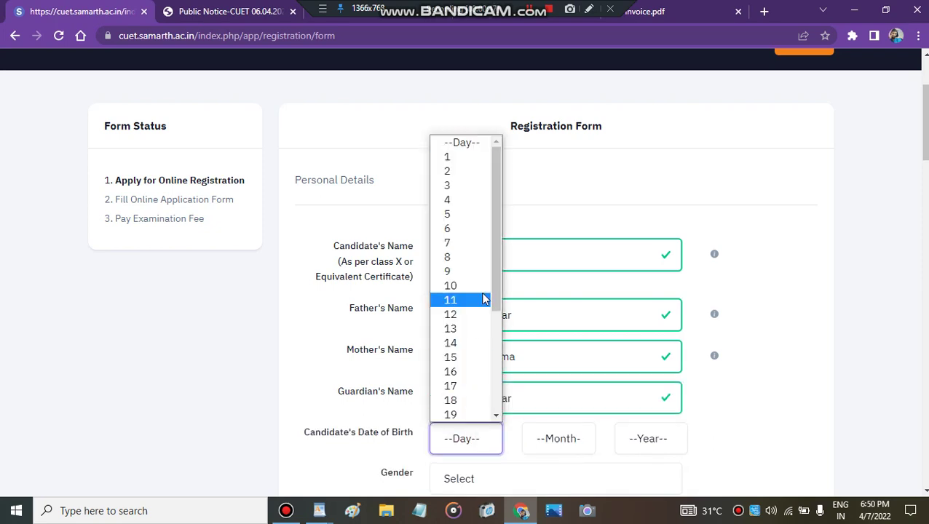
pyautogui.click(461, 230)
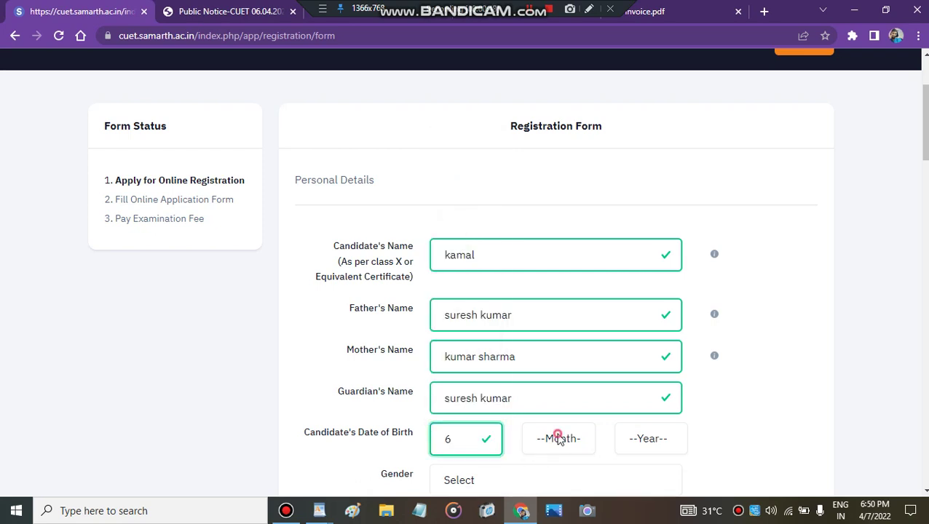
pyautogui.click(558, 438)
pyautogui.click(553, 413)
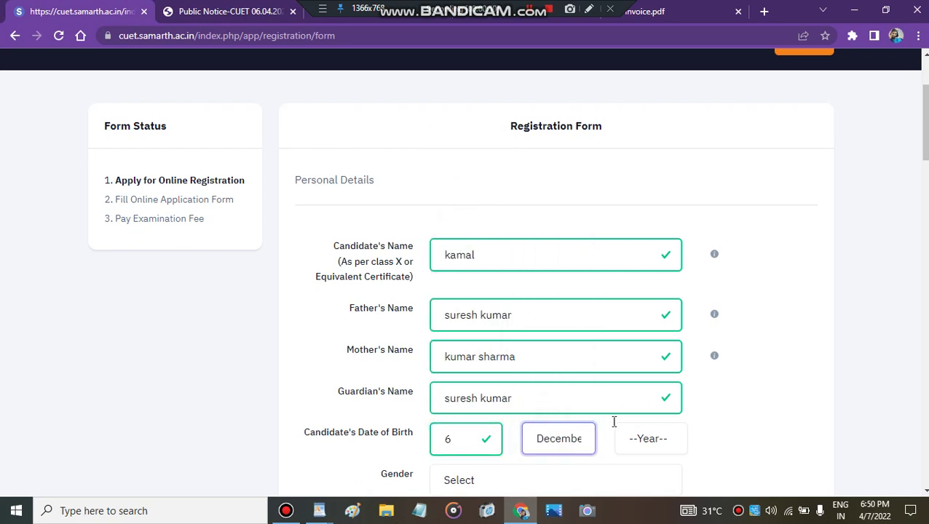
pyautogui.click(644, 439)
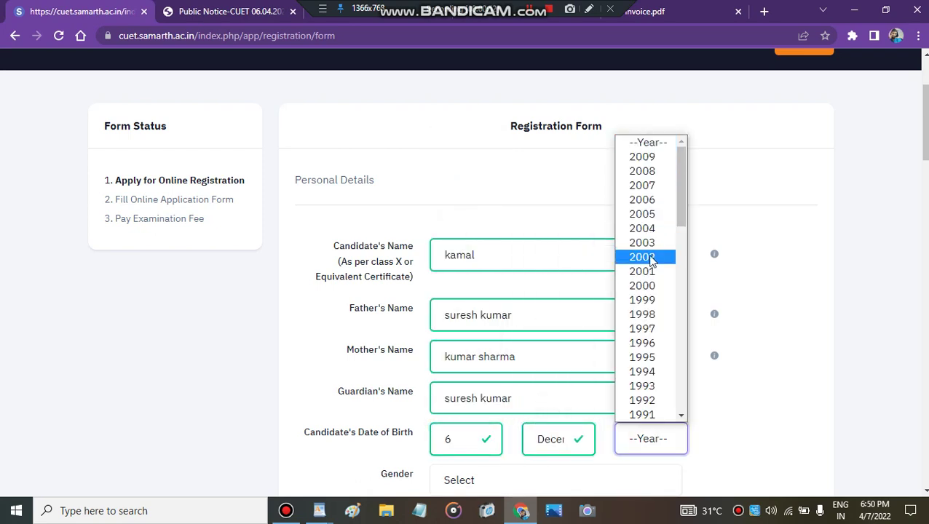
pyautogui.click(650, 247)
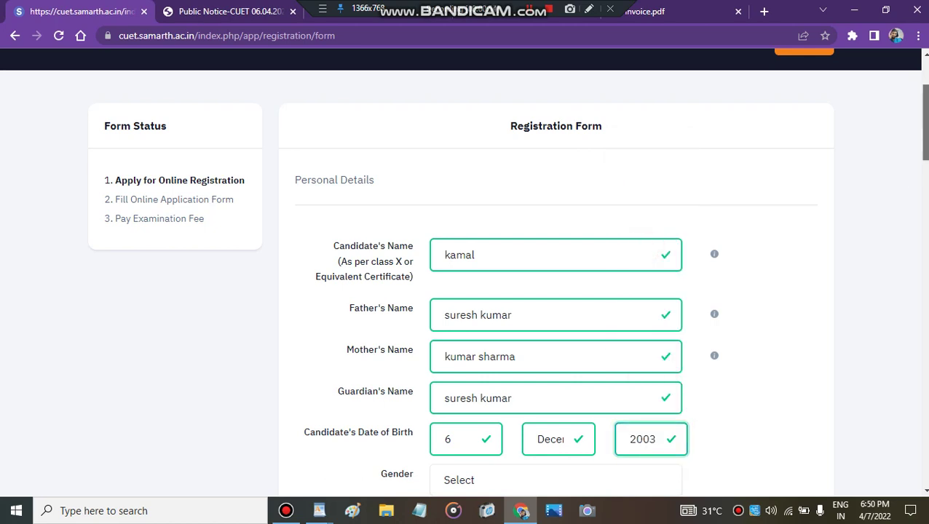
pyautogui.scroll(-4, 555, 188)
# Step: Set gender Male, nationality Indian and identity type Other Valid Govt Identity with photograph
pyautogui.click(501, 225)
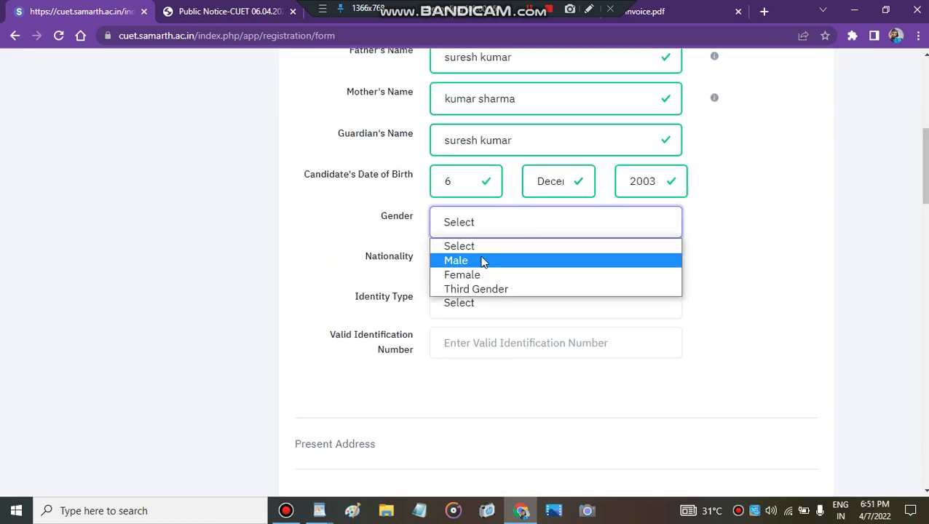
pyautogui.click(482, 262)
pyautogui.click(479, 265)
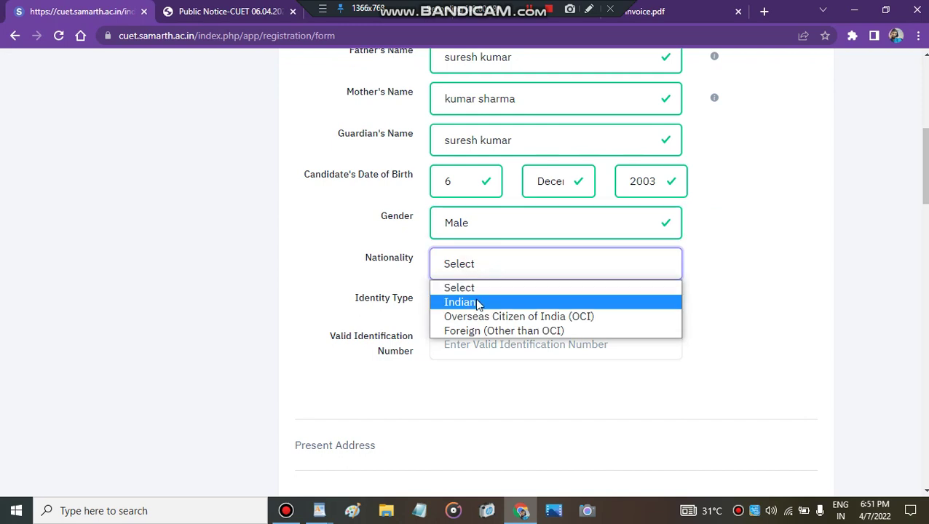
pyautogui.click(475, 302)
pyautogui.click(474, 315)
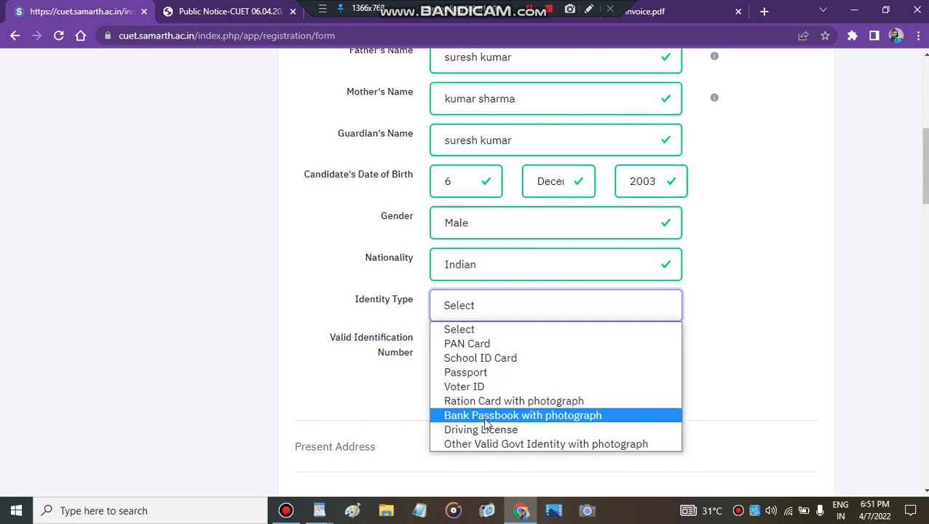
pyautogui.click(482, 444)
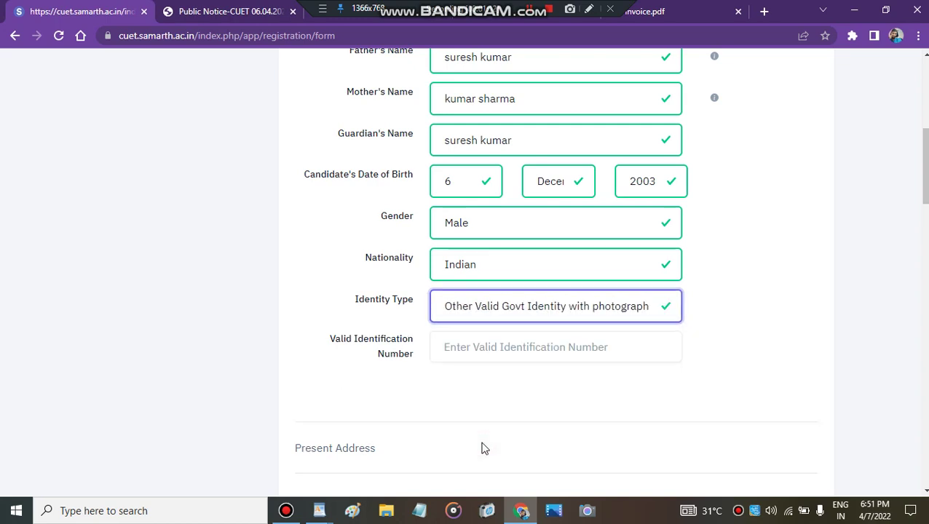
# Step: Enter the identity document's identification number
pyautogui.click(490, 359)
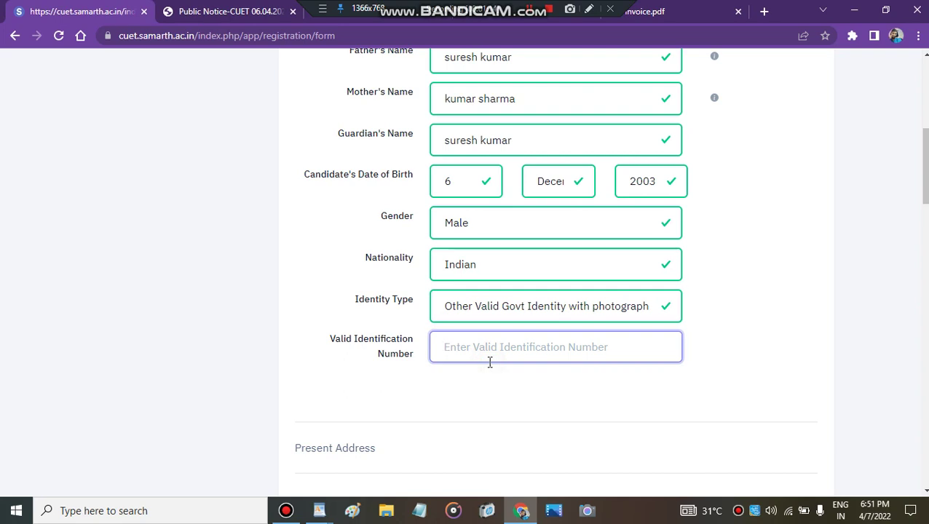
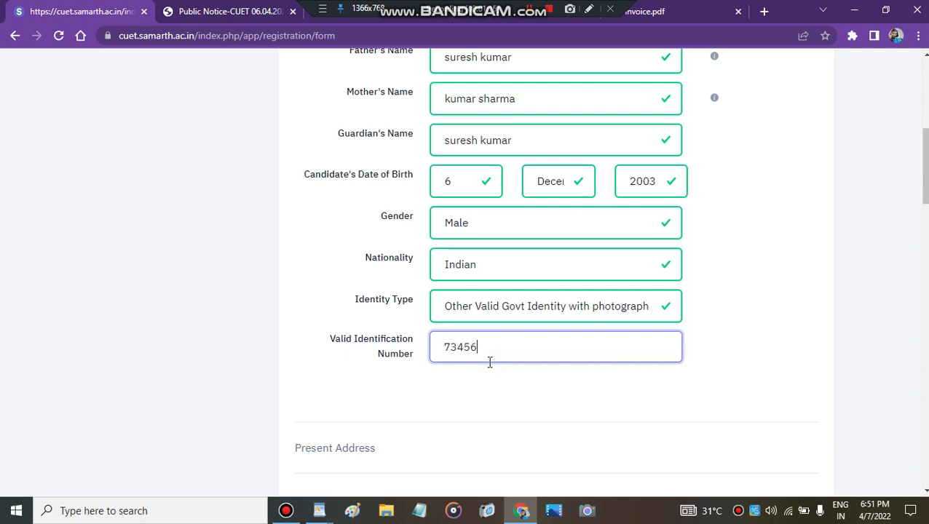
pyautogui.moveTo(923, 167); pyautogui.dragTo(923, 223)
# Step: Enter the present address premises, sub locality and locality, and select India as country
pyautogui.click(528, 208)
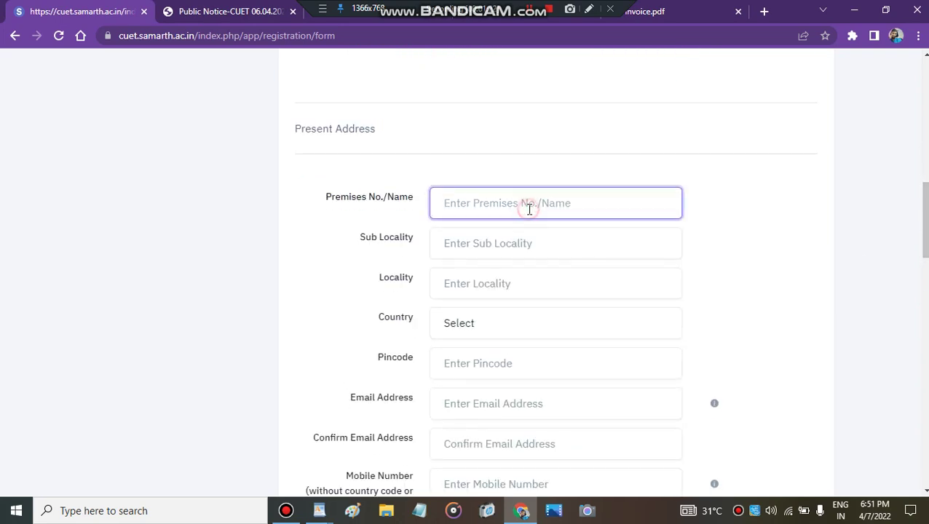
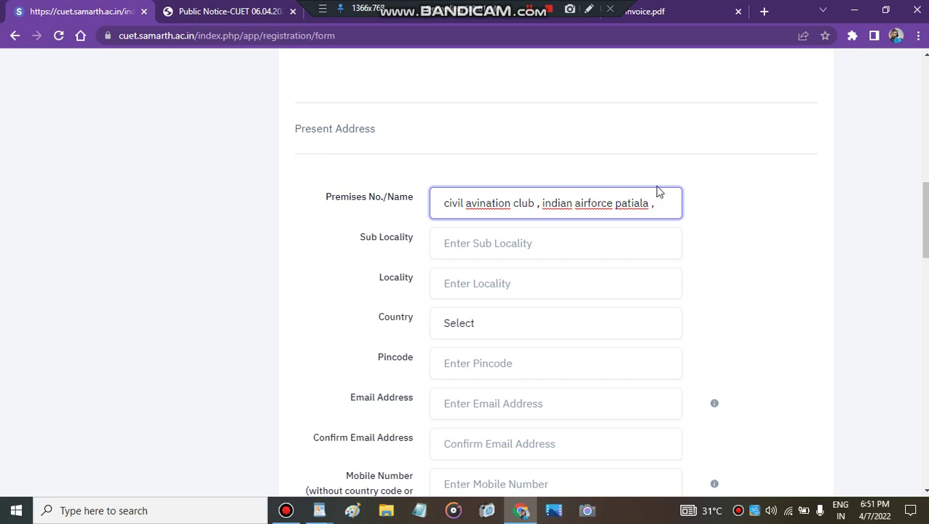
pyautogui.click(542, 230)
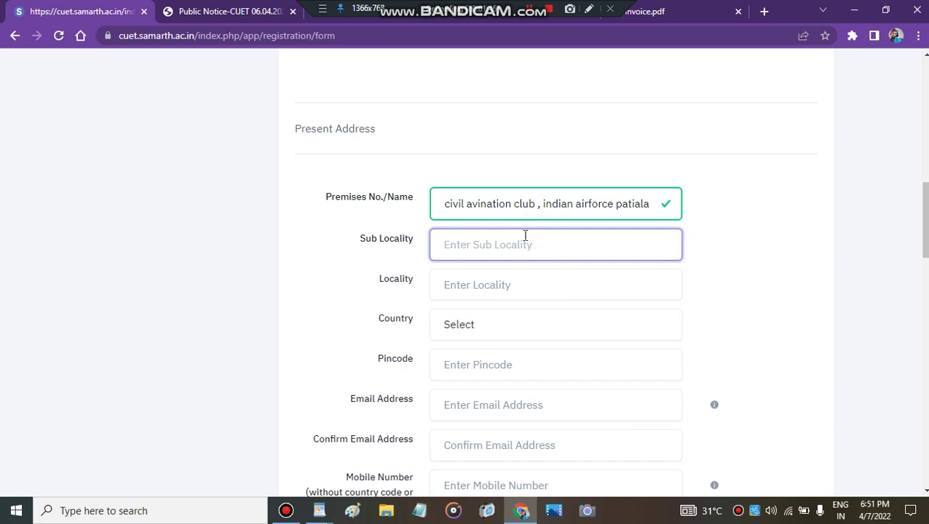
pyautogui.write('patiala')
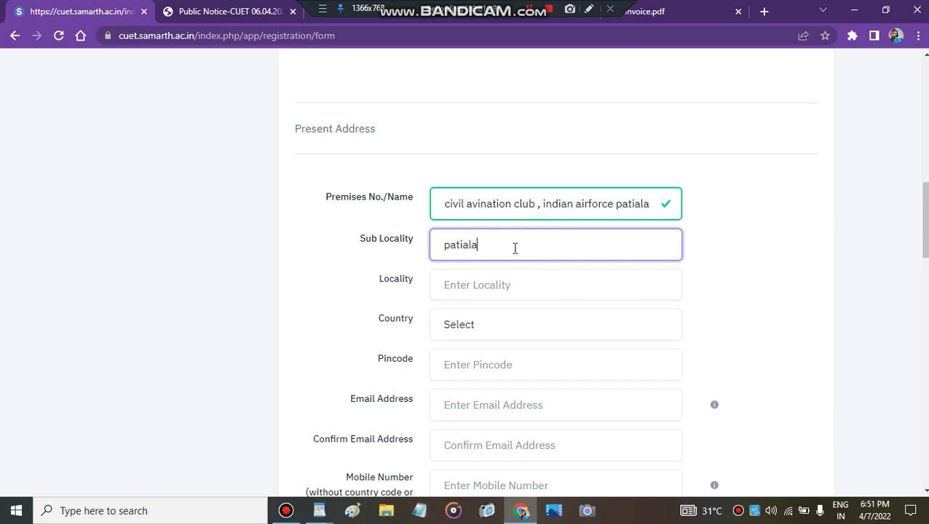
pyautogui.click(468, 288)
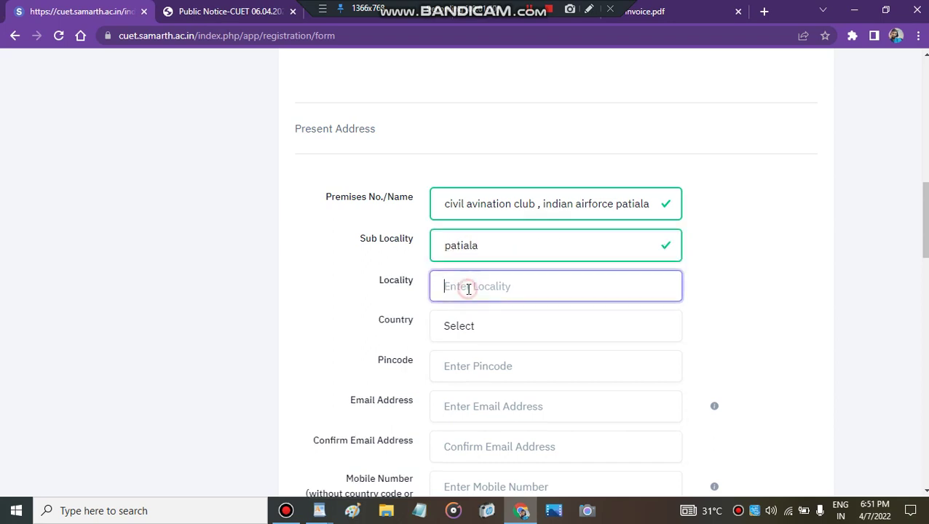
pyautogui.write('patiala')
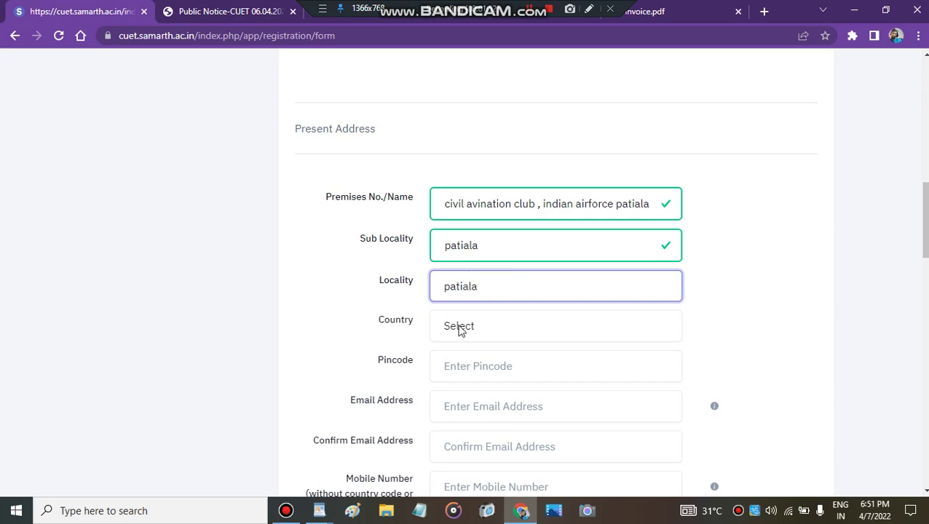
pyautogui.click(458, 329)
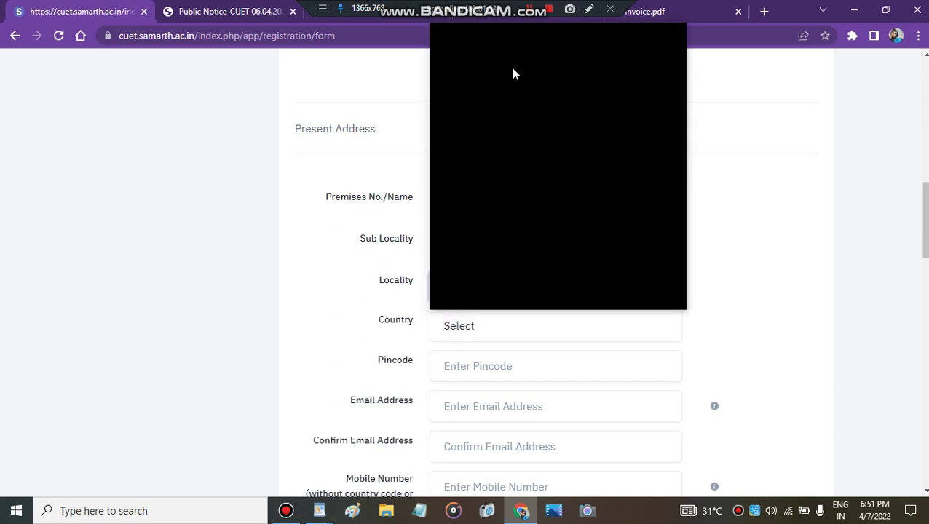
pyautogui.click(494, 46)
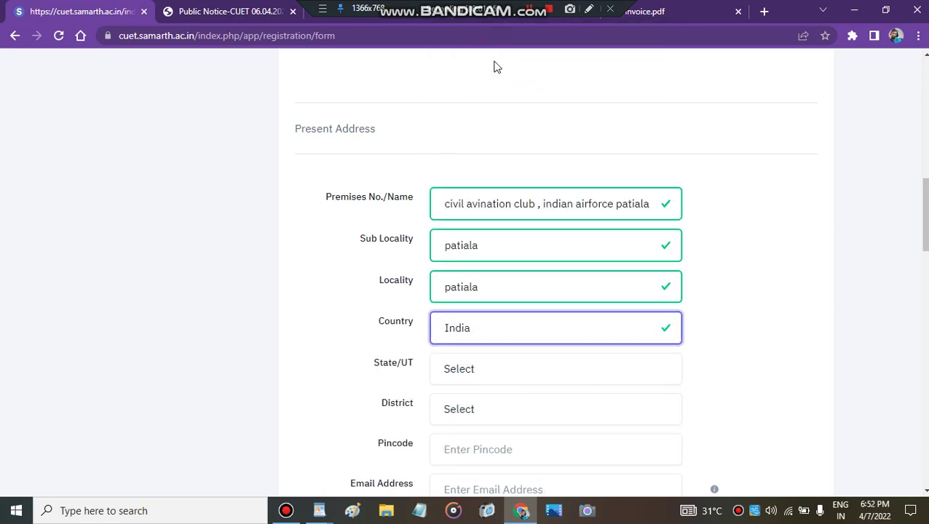
# Step: Set the State/UT to PUNJAB and the District to PATIALA
pyautogui.scroll(-3, 498, 228)
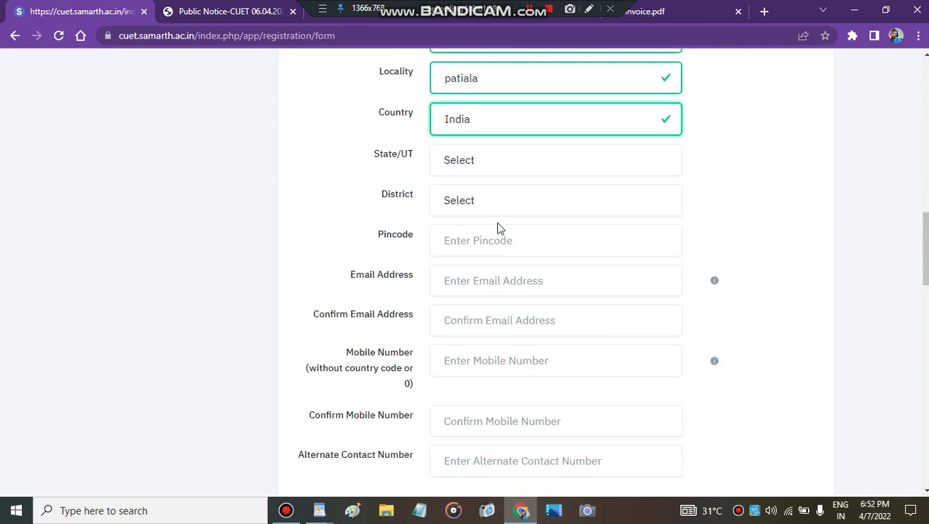
pyautogui.click(469, 163)
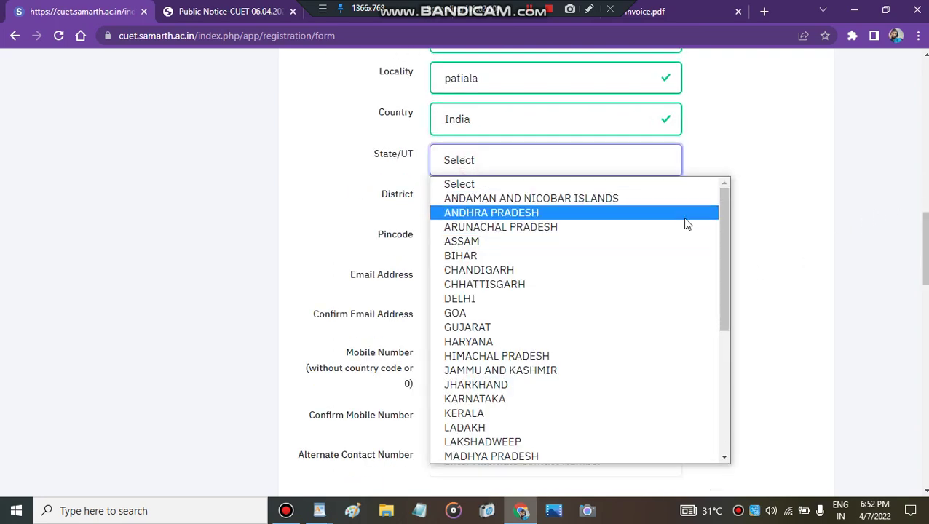
pyautogui.click(726, 237)
pyautogui.moveTo(727, 238); pyautogui.dragTo(720, 326)
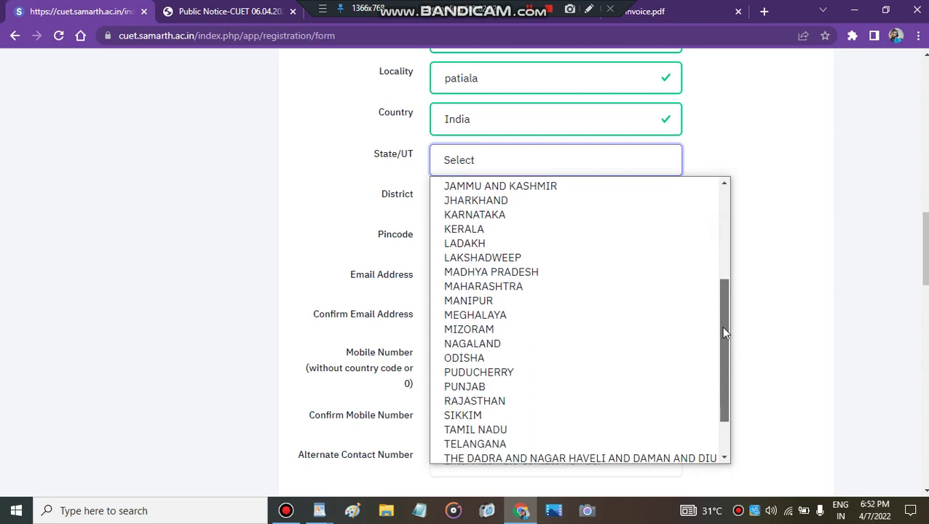
pyautogui.click(470, 388)
pyautogui.click(524, 201)
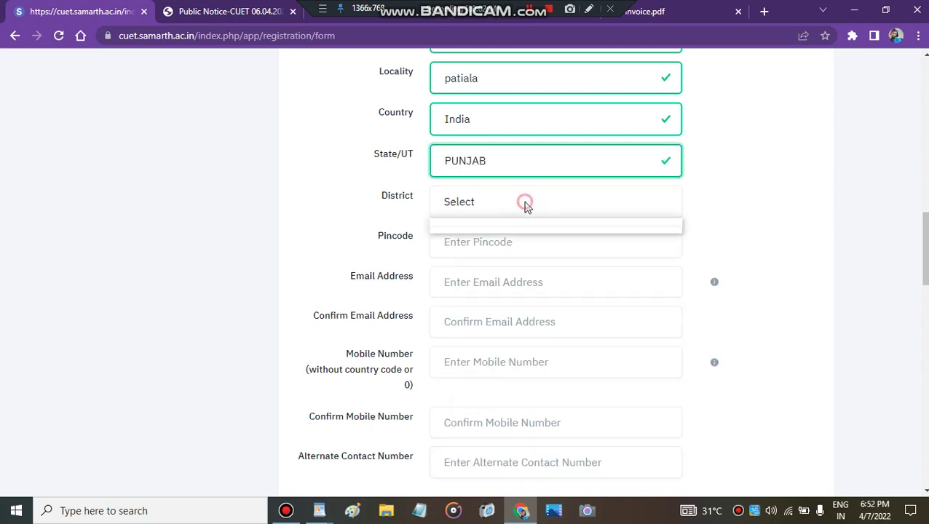
pyautogui.click(524, 202)
pyautogui.click(526, 204)
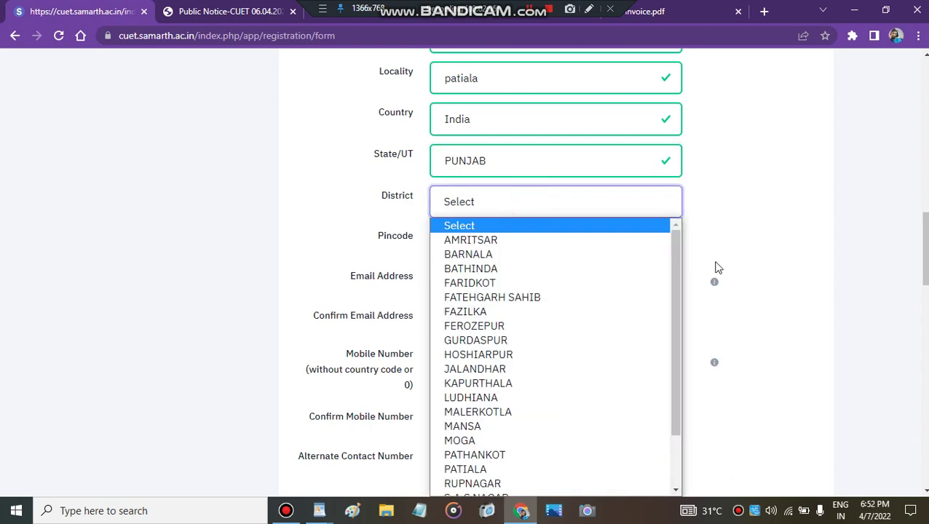
pyautogui.click(678, 255)
pyautogui.moveTo(677, 268); pyautogui.dragTo(673, 351)
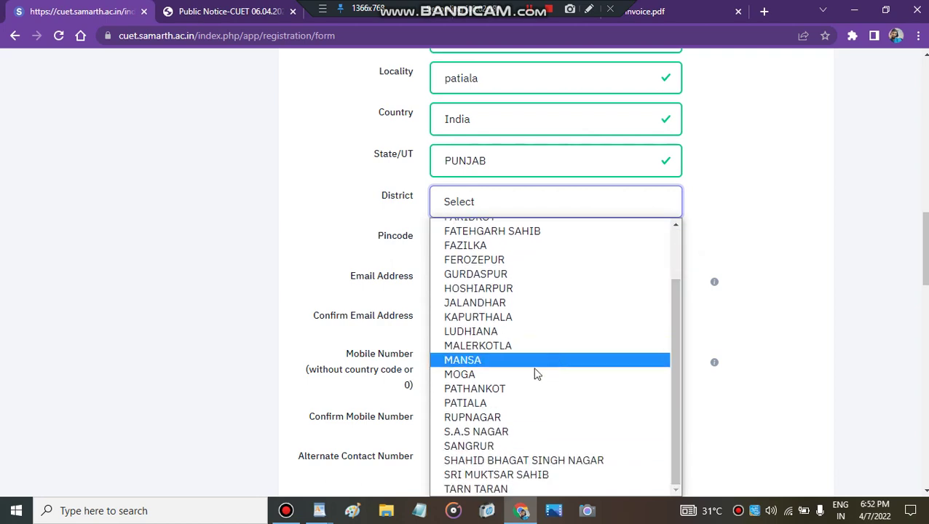
pyautogui.click(494, 404)
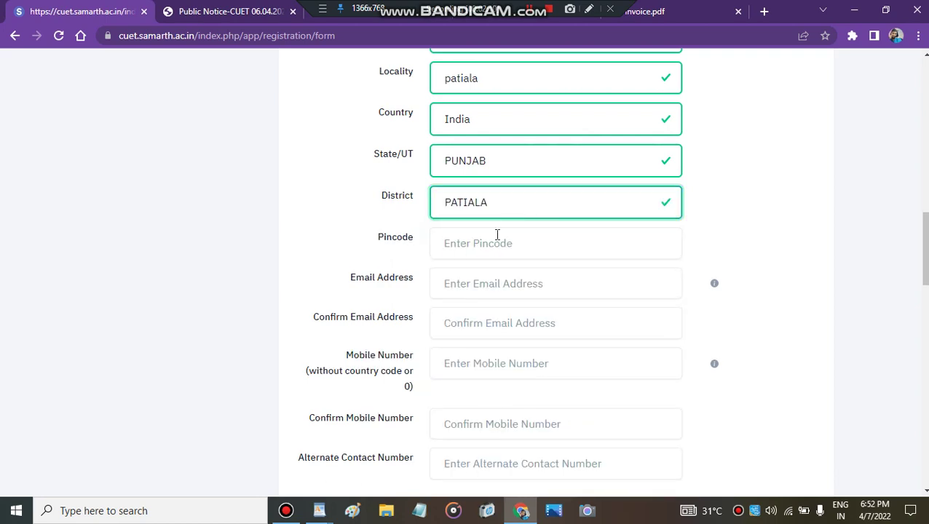
# Step: Enter the pincode, autofill the email address and paste it into Confirm Email
pyautogui.click(495, 235)
pyautogui.write('147001')
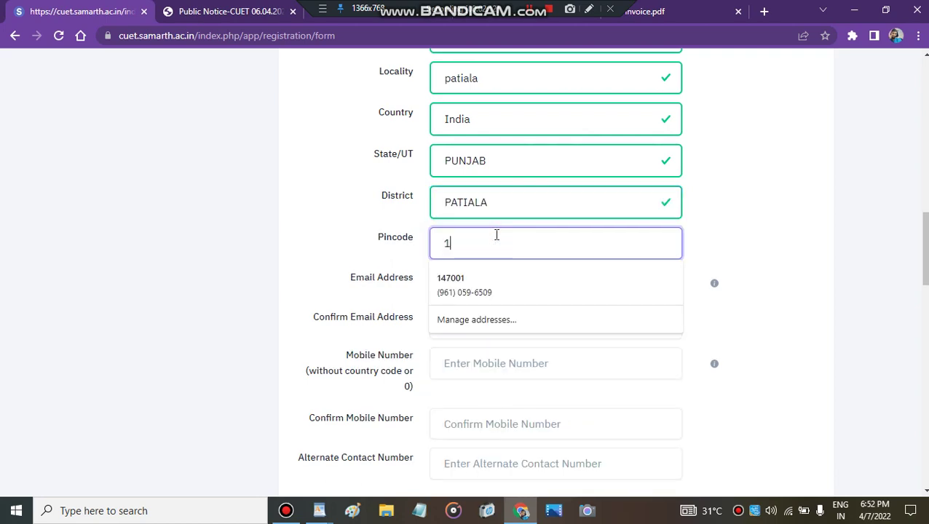
pyautogui.click(738, 195)
pyautogui.click(538, 284)
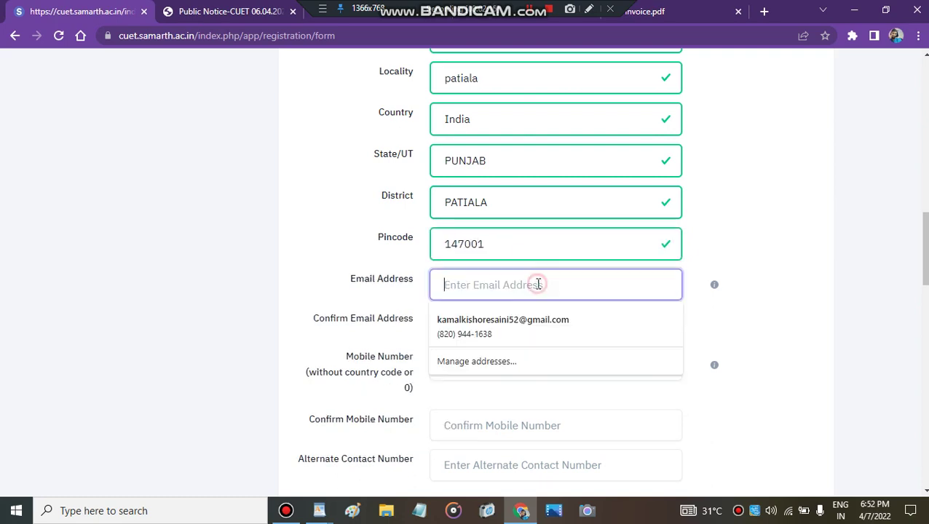
pyautogui.click(516, 320)
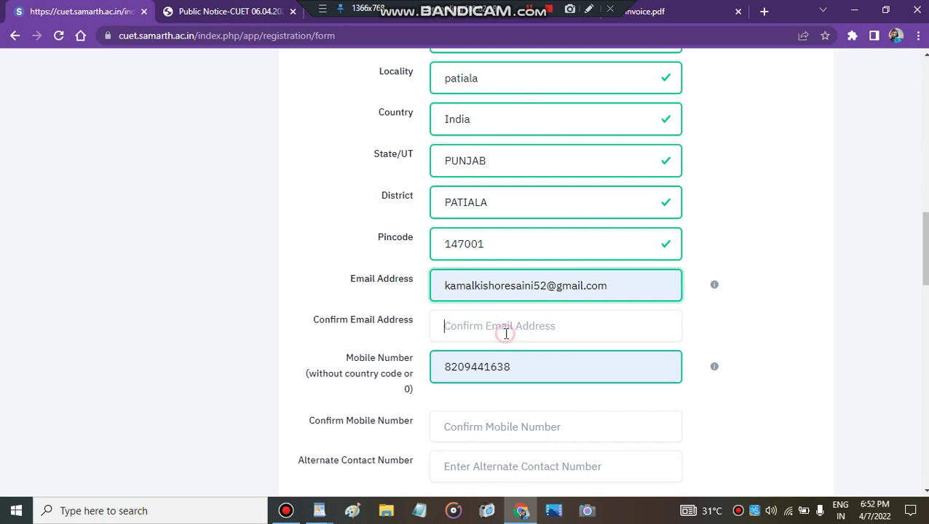
pyautogui.click(506, 331)
pyautogui.click(512, 293)
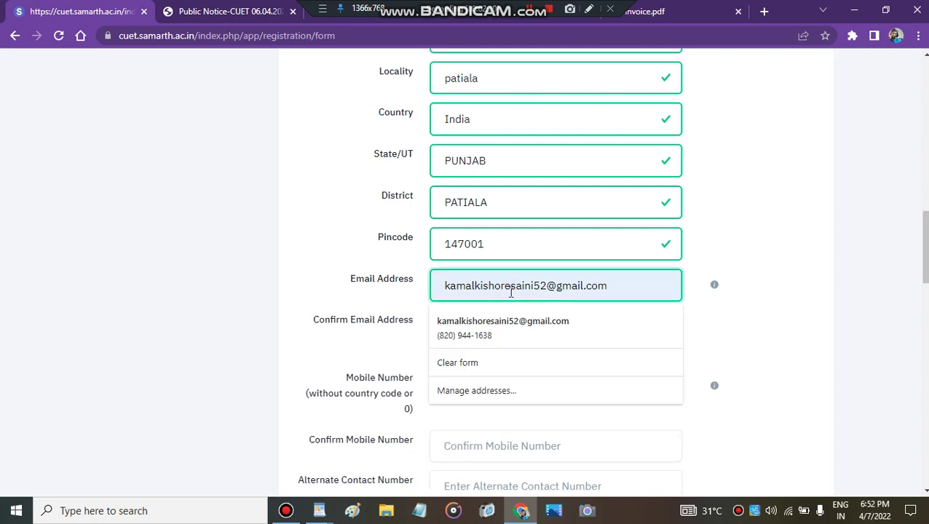
pyautogui.hotkey('ctrl', 'a')
pyautogui.hotkey('ctrl', 'c')
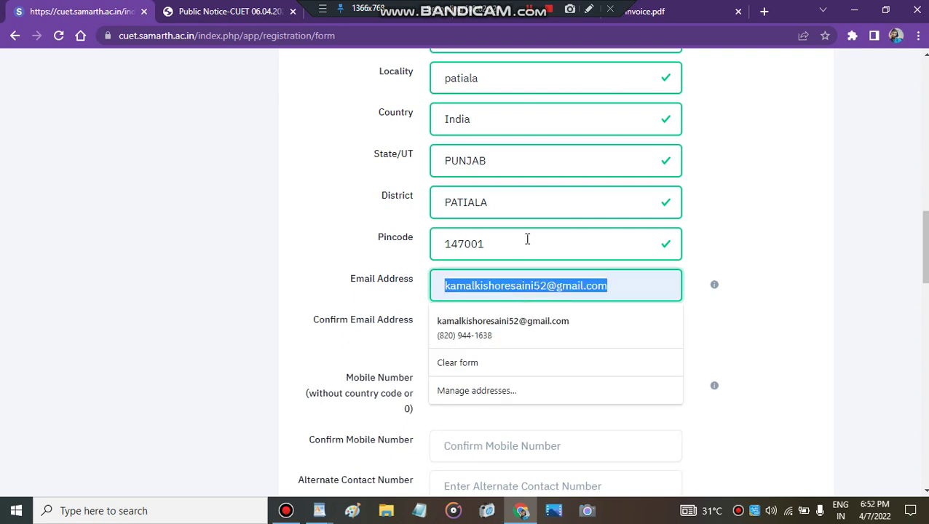
pyautogui.click(527, 243)
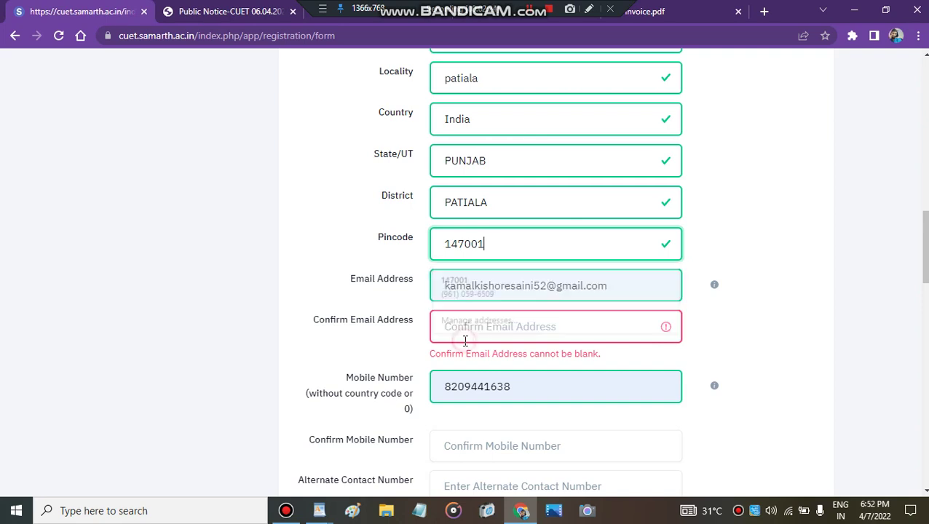
pyautogui.click(464, 332)
pyautogui.hotkey('ctrl', 'v')
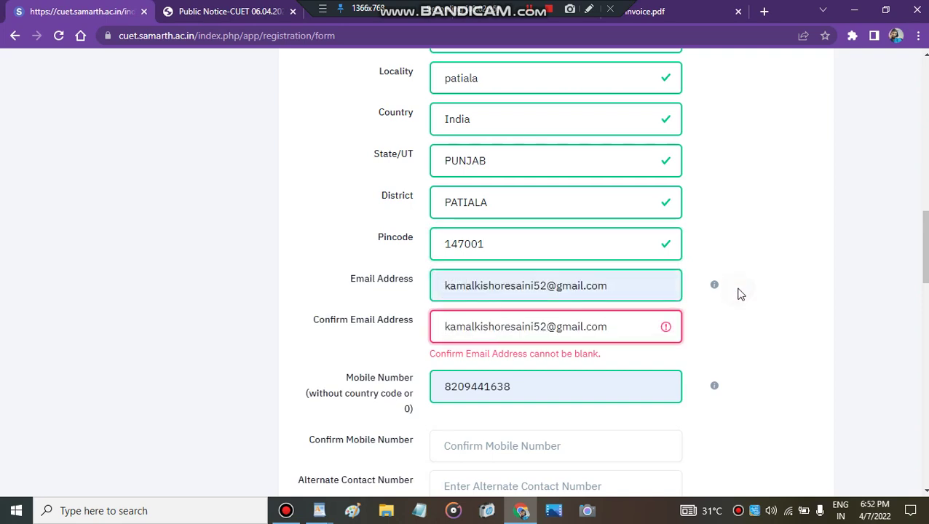
# Step: Copy the mobile number into the Confirm Mobile field so it validates
pyautogui.scroll(-3, 804, 288)
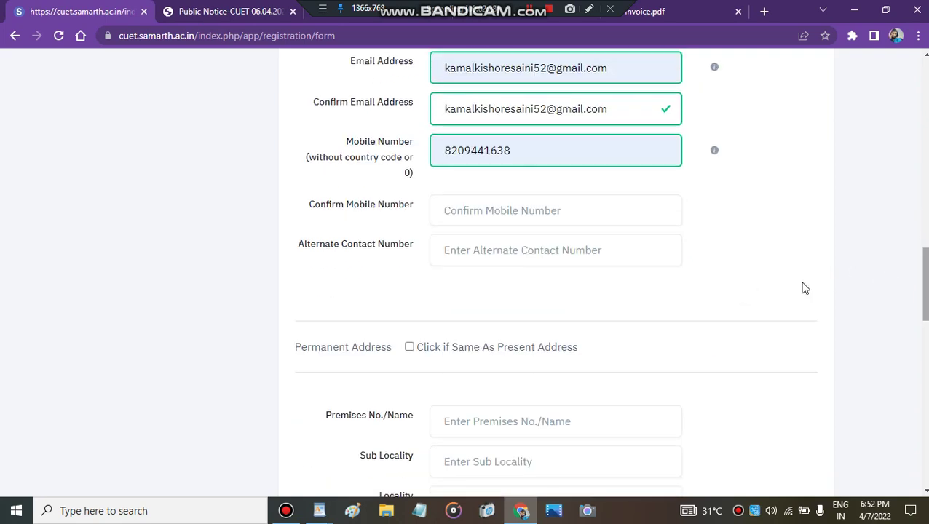
pyautogui.click(518, 207)
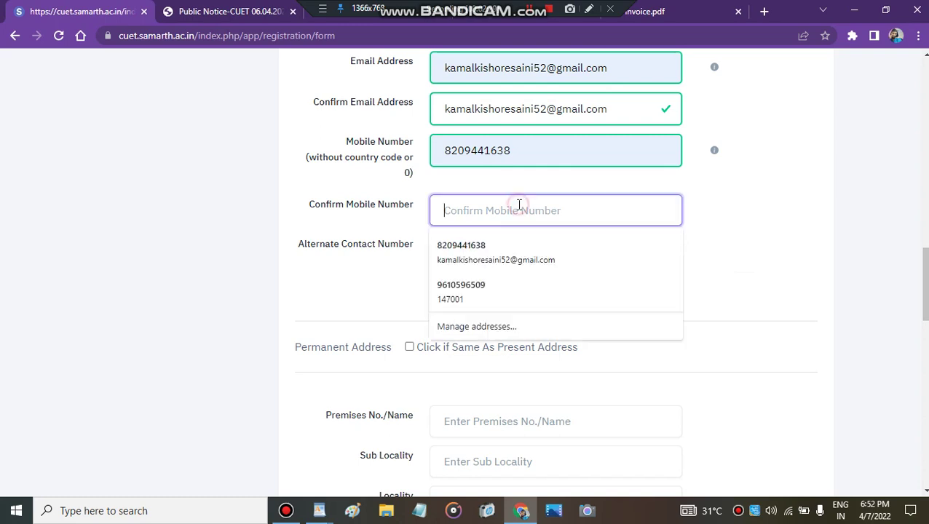
pyautogui.click(511, 157)
pyautogui.doubleClick(512, 158)
pyautogui.hotkey('ctrl', 'c')
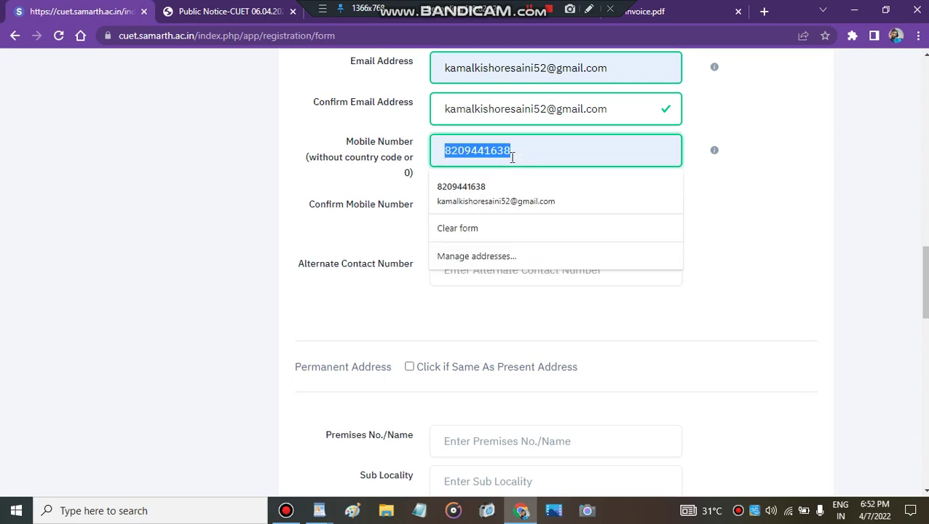
pyautogui.click(368, 214)
pyautogui.click(454, 218)
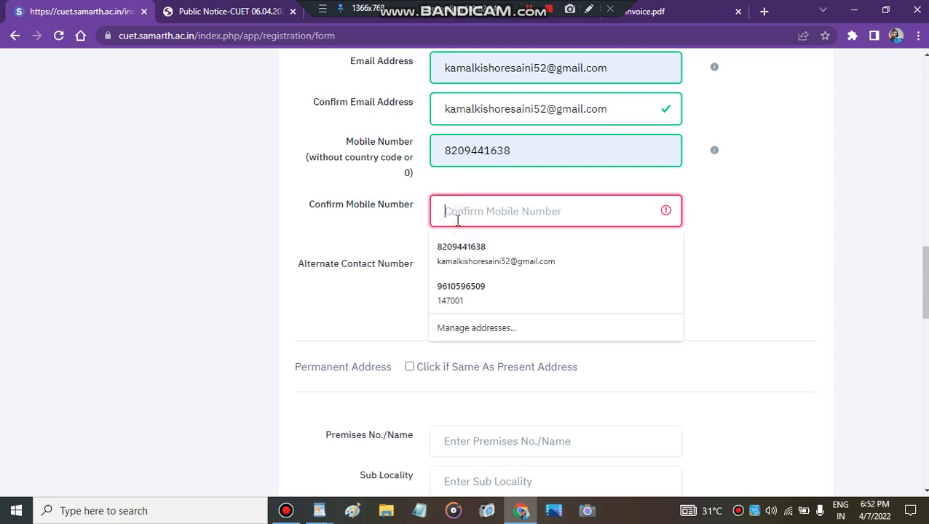
pyautogui.hotkey('ctrl', 'v')
pyautogui.click(380, 286)
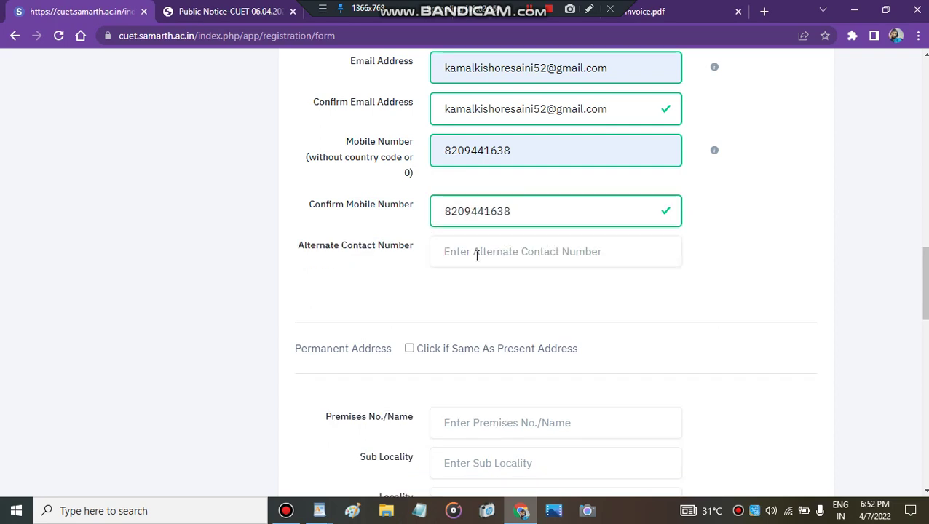
pyautogui.click(526, 293)
pyautogui.scroll(-2, 700, 316)
# Step: Make the permanent address same as present, then enter and confirm the account password
pyautogui.click(409, 193)
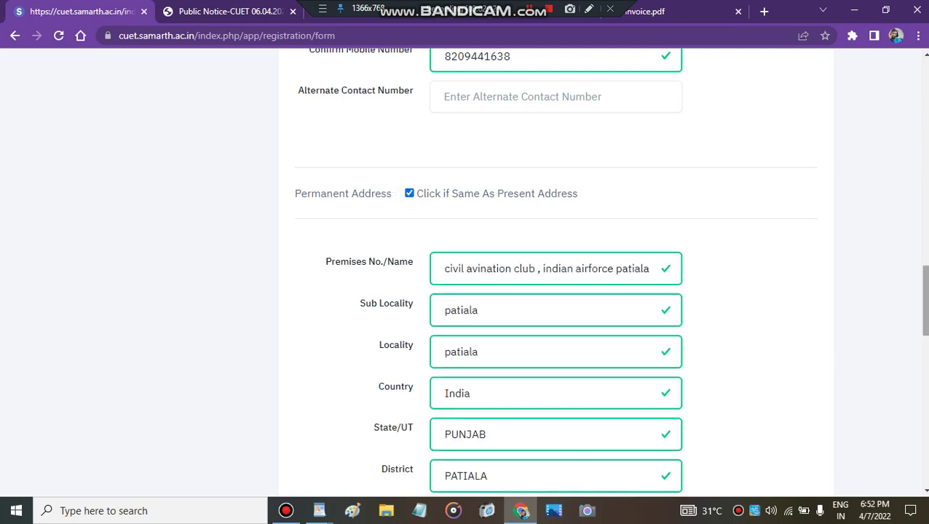
pyautogui.moveTo(923, 299); pyautogui.dragTo(923, 382)
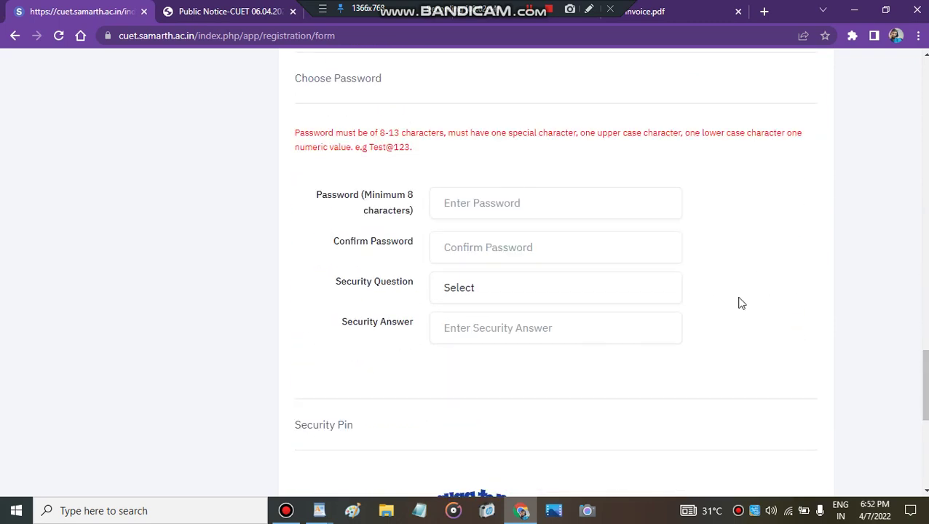
pyautogui.click(486, 202)
pyautogui.write('•')
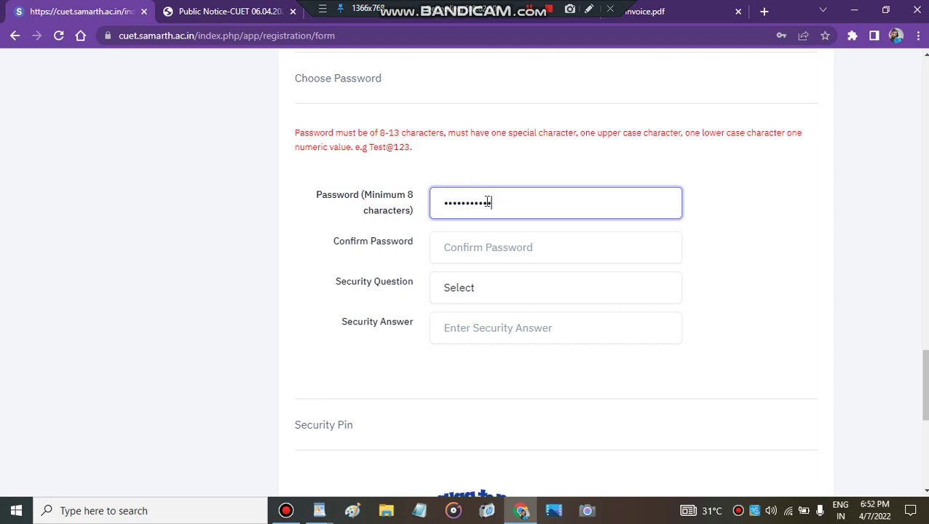
pyautogui.click(459, 245)
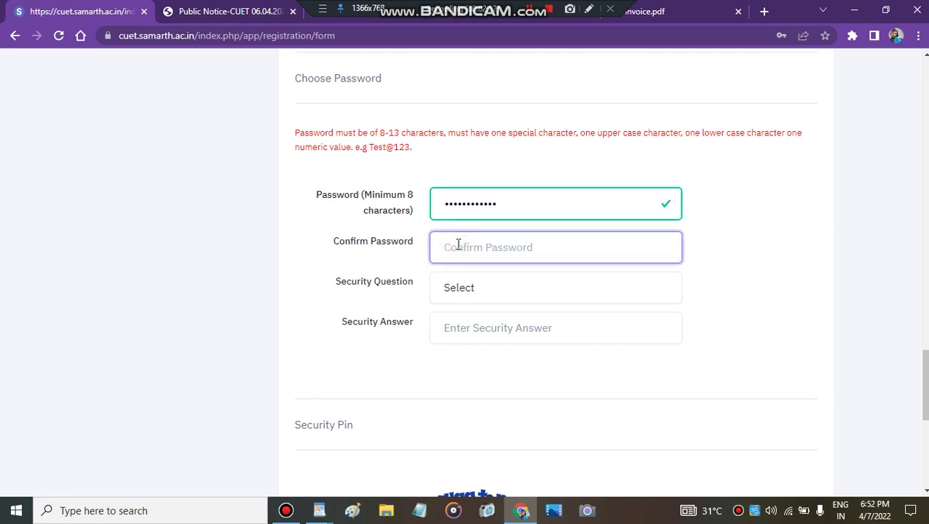
pyautogui.write('•')
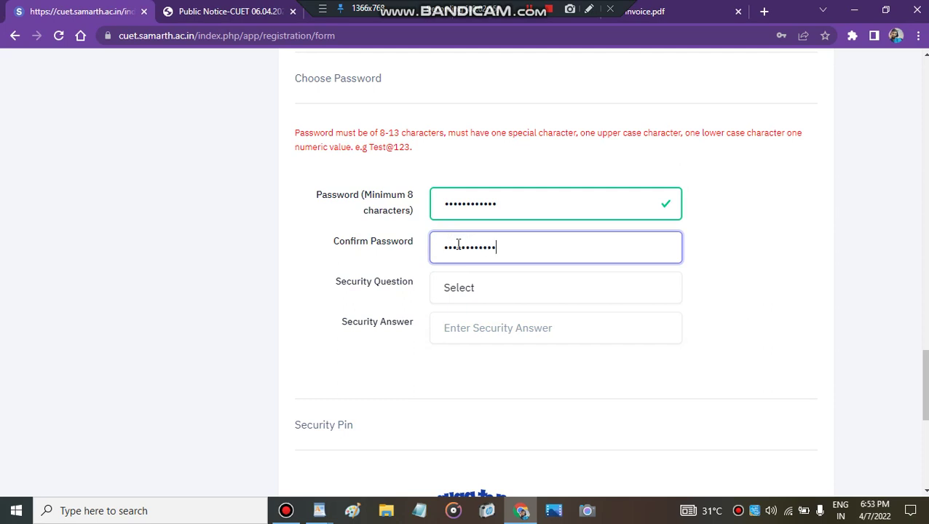
# Step: Choose the 'Which is your favourite book ?' security question and type its answer
pyautogui.click(449, 295)
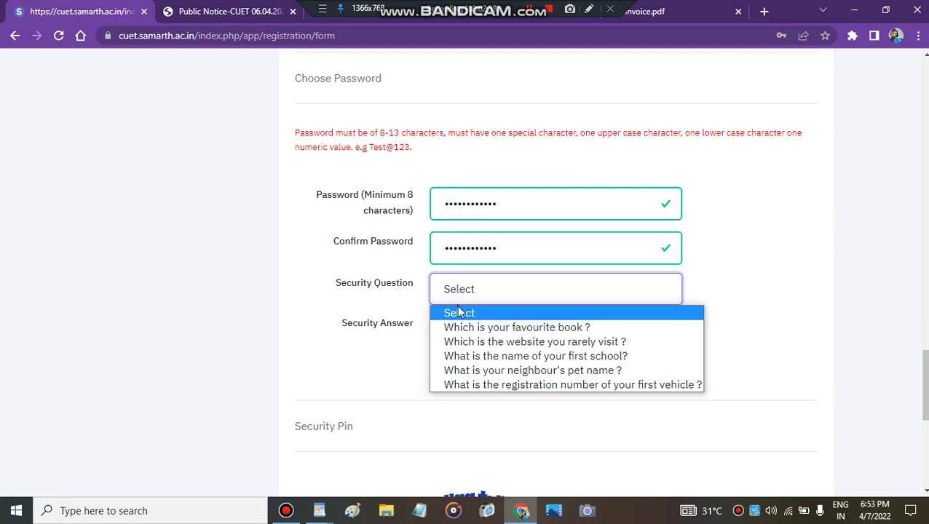
pyautogui.click(479, 326)
pyautogui.click(477, 329)
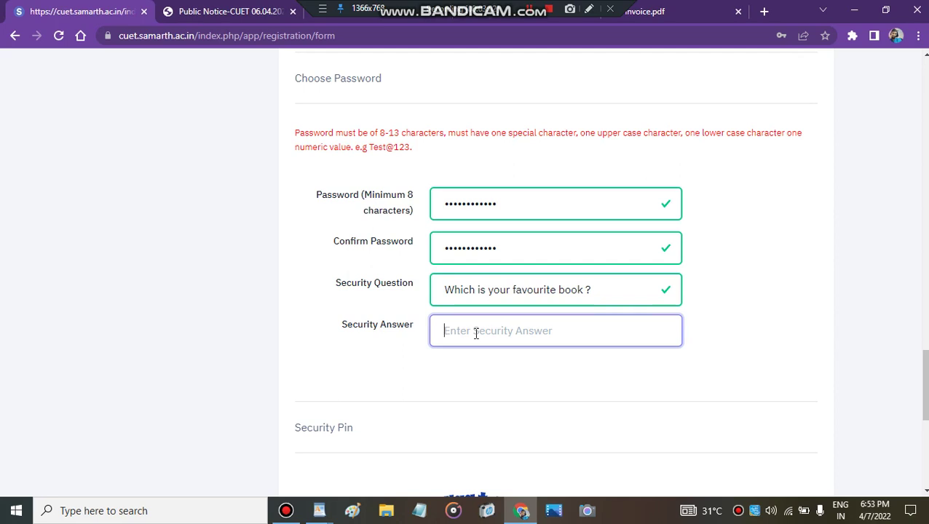
pyautogui.write('••')
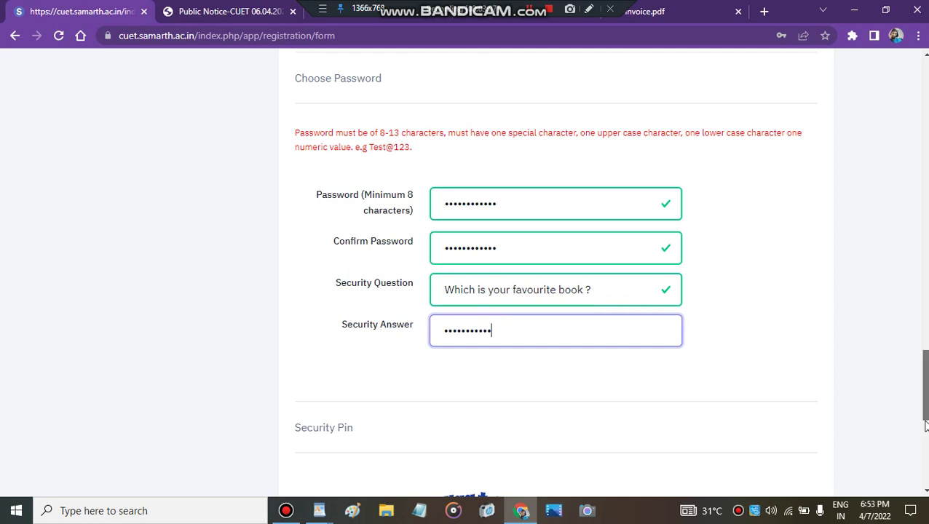
pyautogui.scroll(-3, 618, 305)
# Step: Enter the captcha text as the security pin and submit the registration form
pyautogui.click(520, 352)
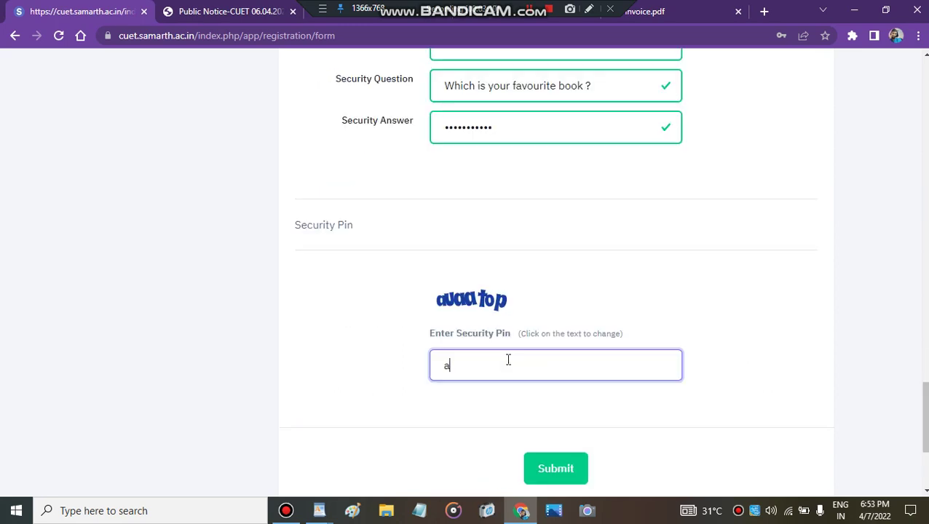
pyautogui.write('auaatop')
pyautogui.click(597, 404)
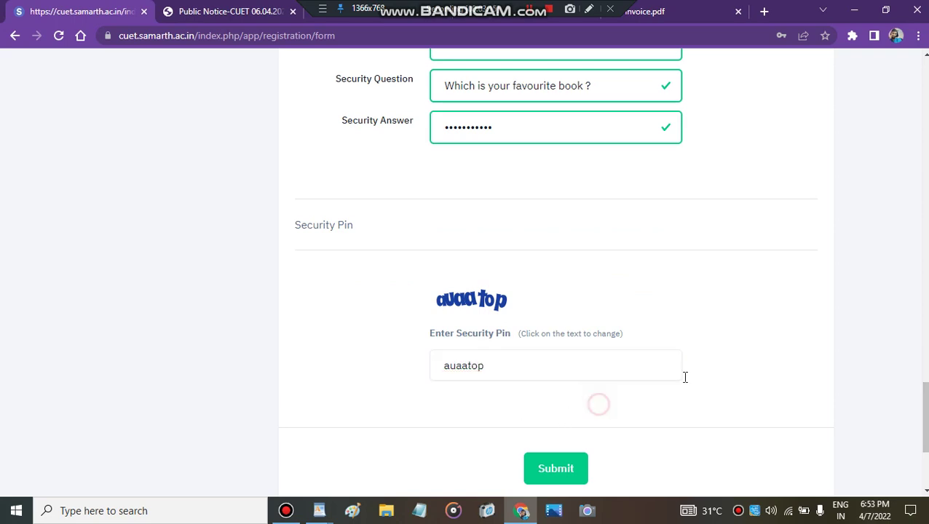
pyautogui.click(555, 469)
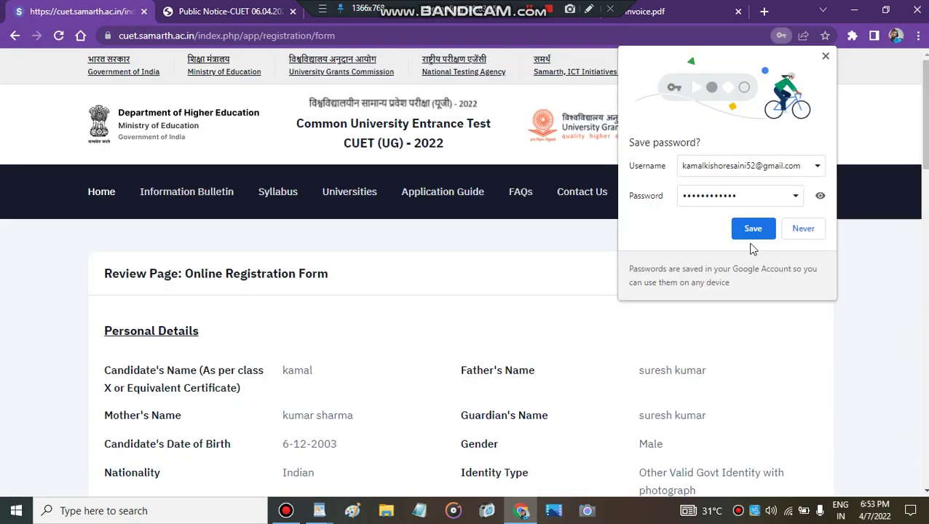
# Step: Tick all eight checklist particulars (names, DOB, email, mobile, addresses) and the applicant declaration
pyautogui.click(753, 228)
pyautogui.scroll(-5, 752, 228)
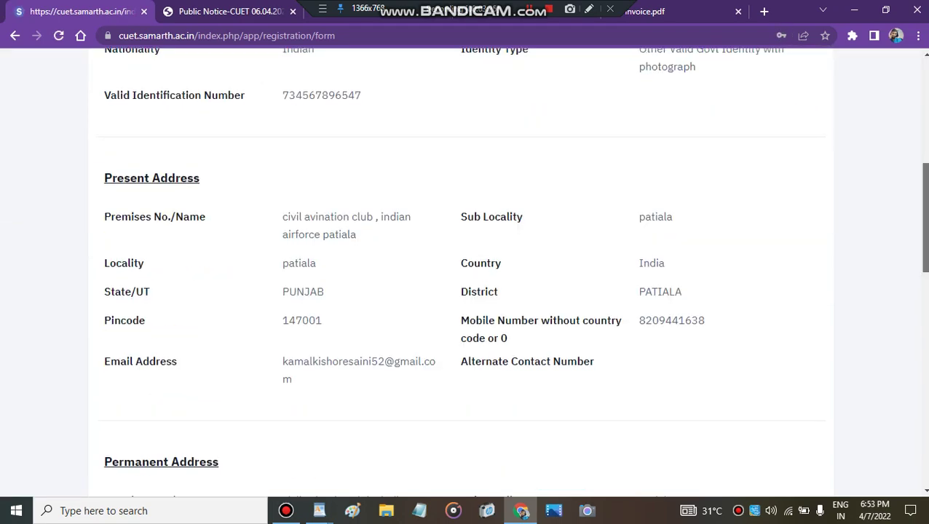
pyautogui.scroll(-10, 466, 274)
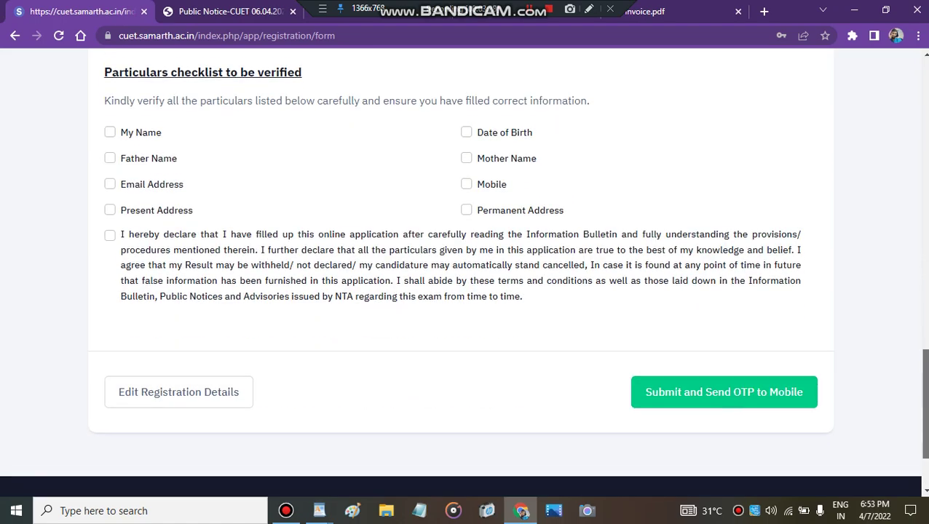
pyautogui.click(110, 127)
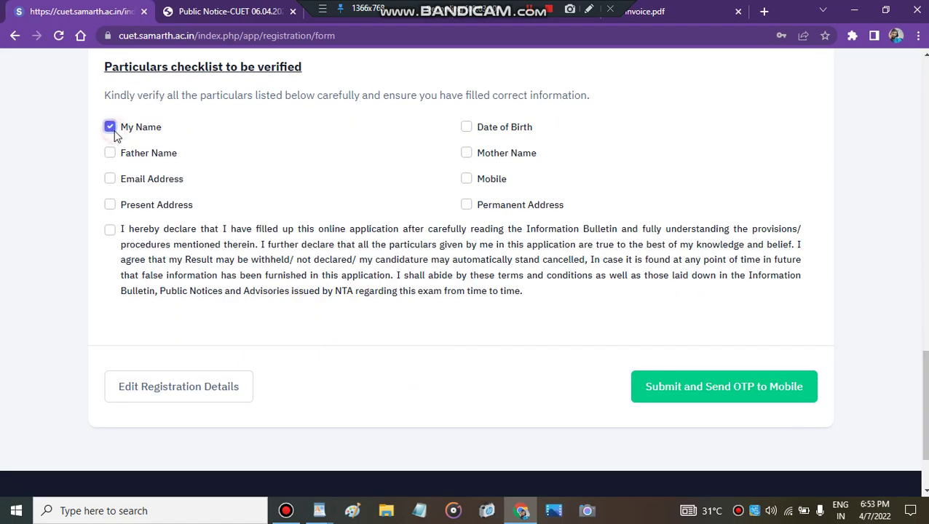
pyautogui.click(109, 153)
pyautogui.click(109, 179)
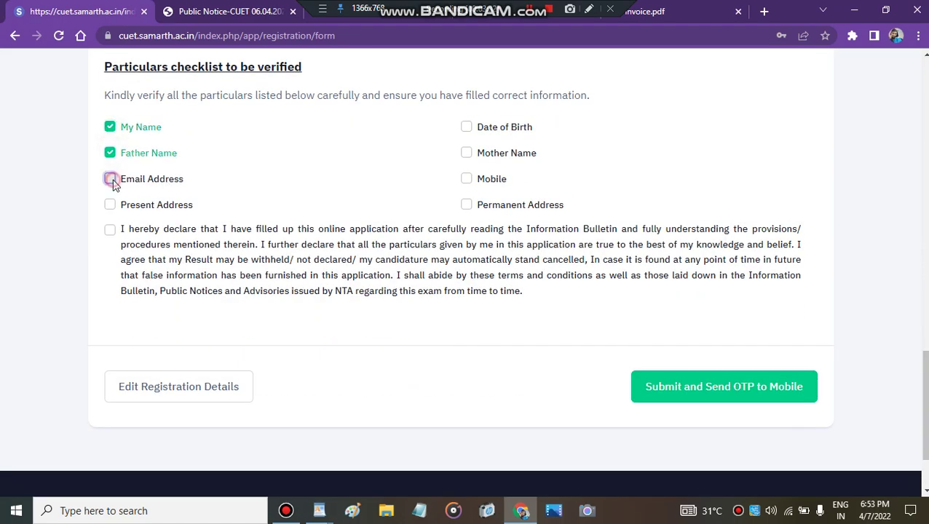
pyautogui.click(110, 205)
pyautogui.click(109, 230)
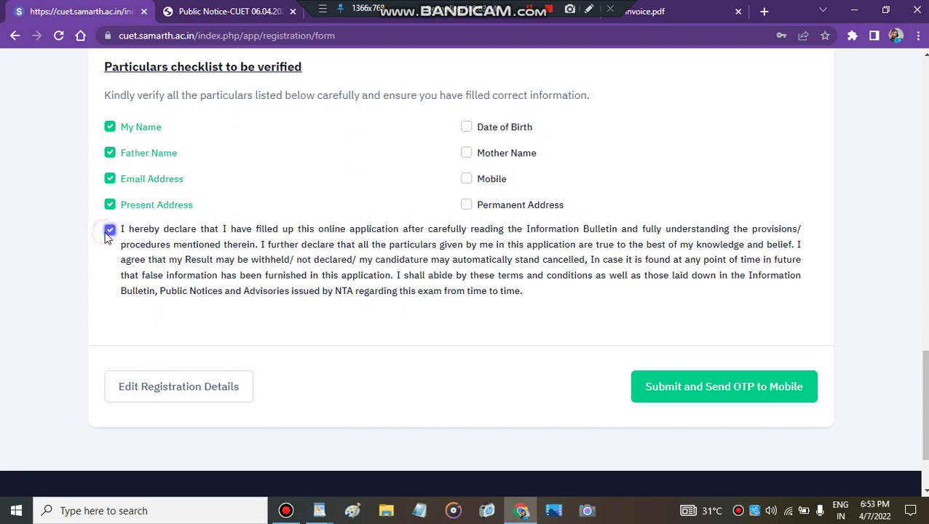
pyautogui.click(466, 127)
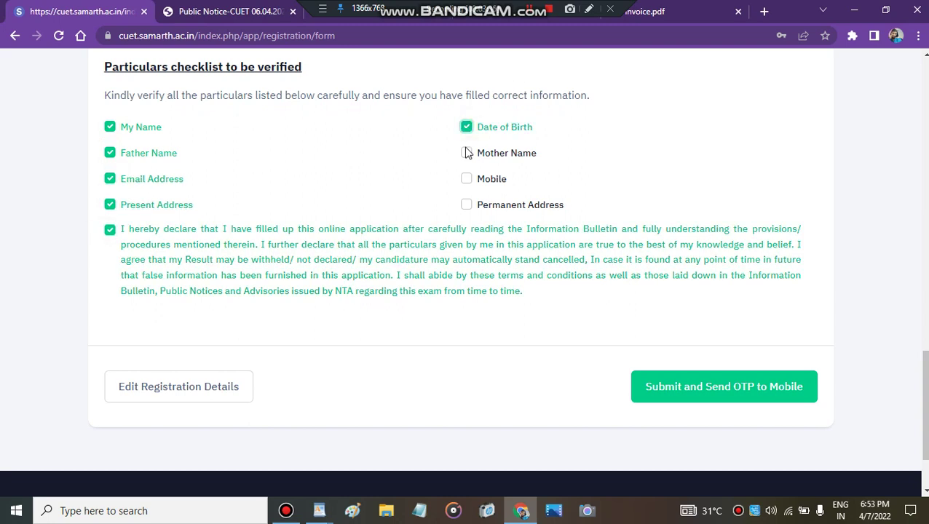
pyautogui.click(467, 153)
pyautogui.click(466, 179)
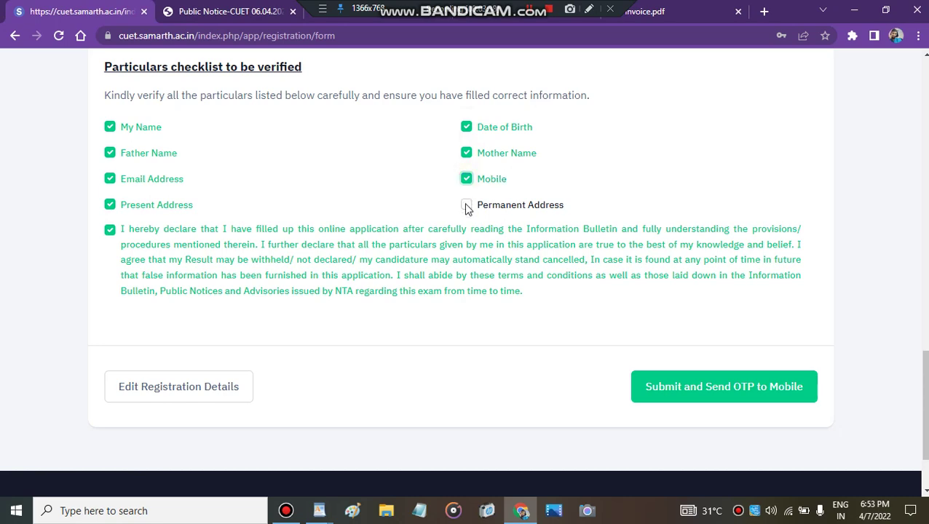
pyautogui.click(467, 204)
# Step: Submit the checklist to send the OTP to mobile, confirming with OK
pyautogui.moveTo(924, 393)
pyautogui.mouseDown()
pyautogui.moveTo(924, 95)
pyautogui.moveTo(925, 391)
pyautogui.mouseUp()
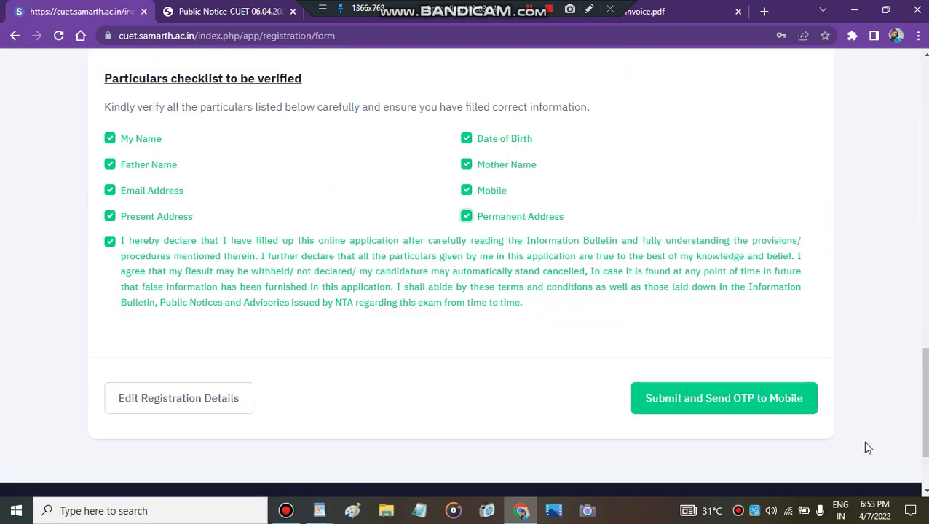
pyautogui.click(782, 409)
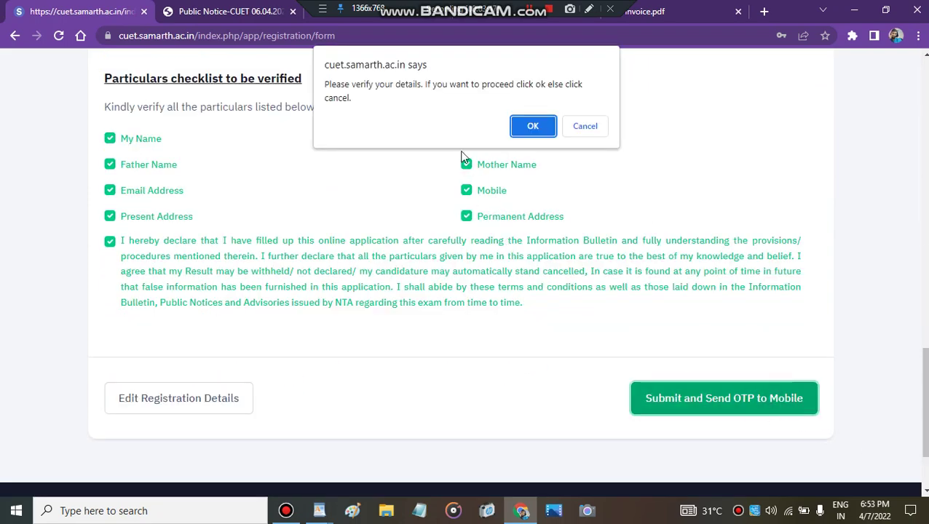
pyautogui.click(530, 126)
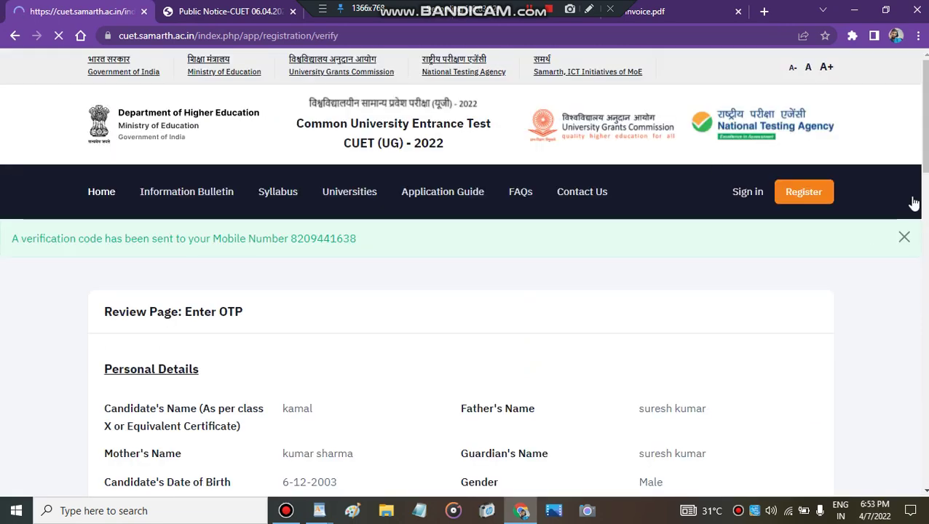
# Step: Enter the received OTP and the captcha security pin, then submit them
pyautogui.scroll(-8, 465, 292)
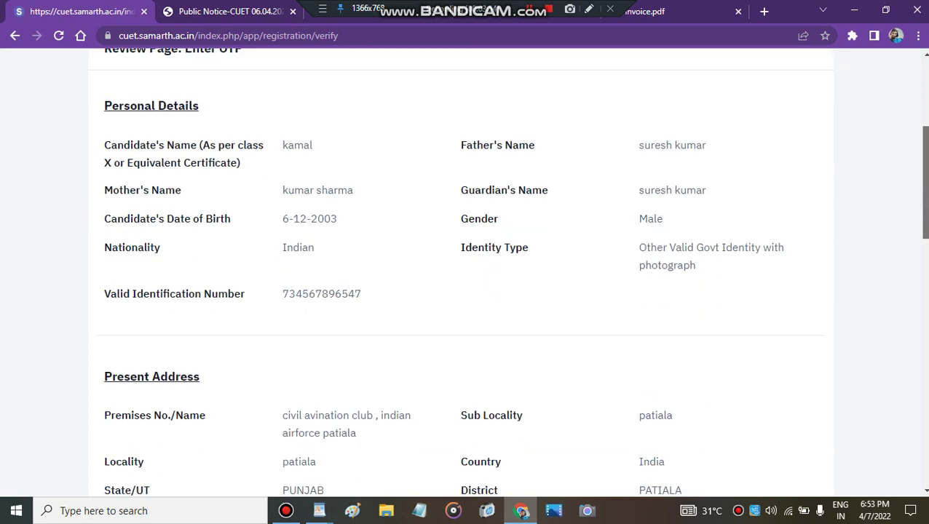
pyautogui.scroll(-7, 464, 270)
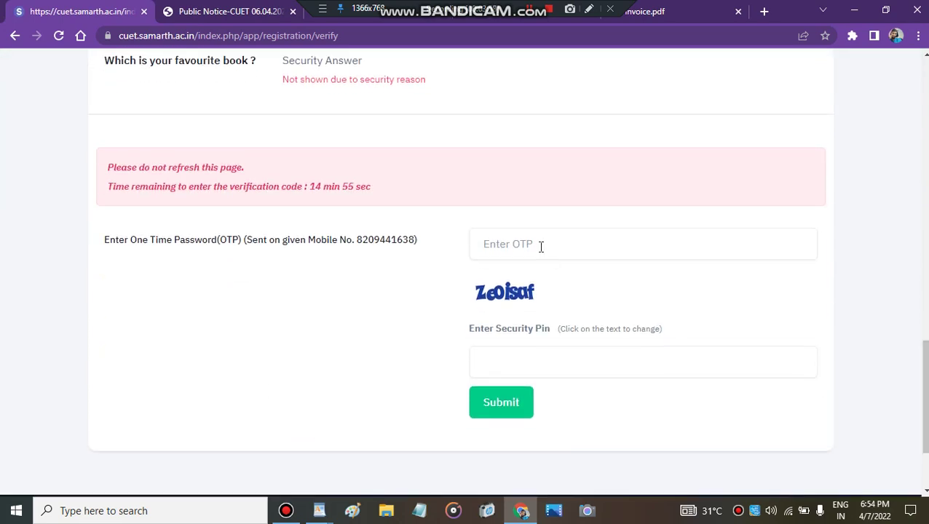
pyautogui.click(540, 246)
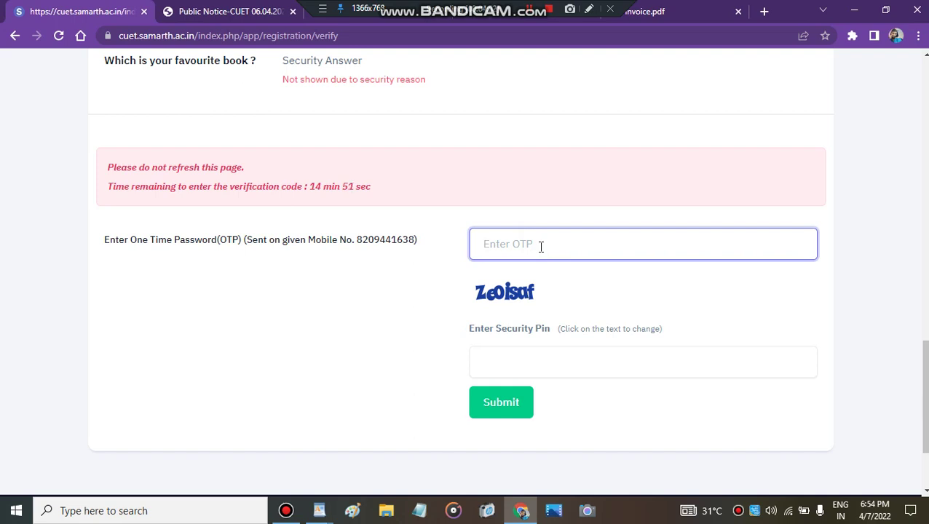
pyautogui.click(502, 358)
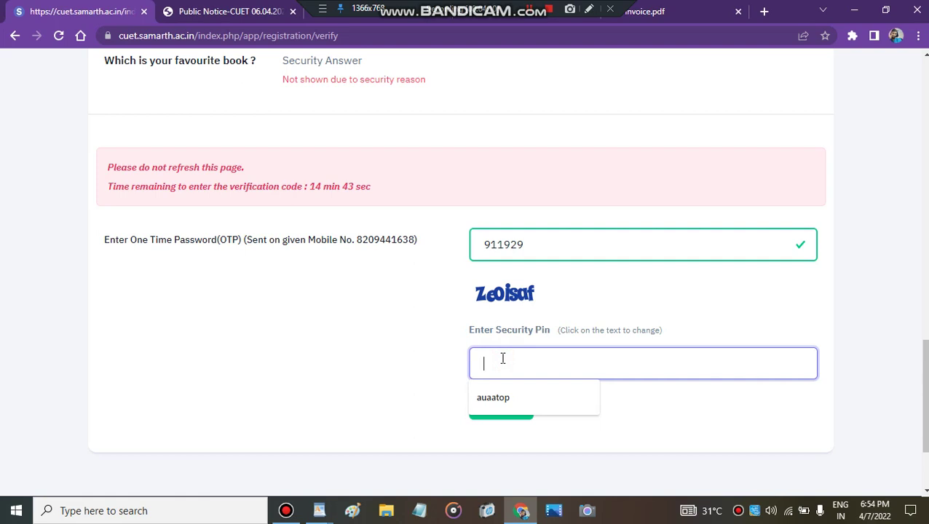
pyautogui.write('Z')
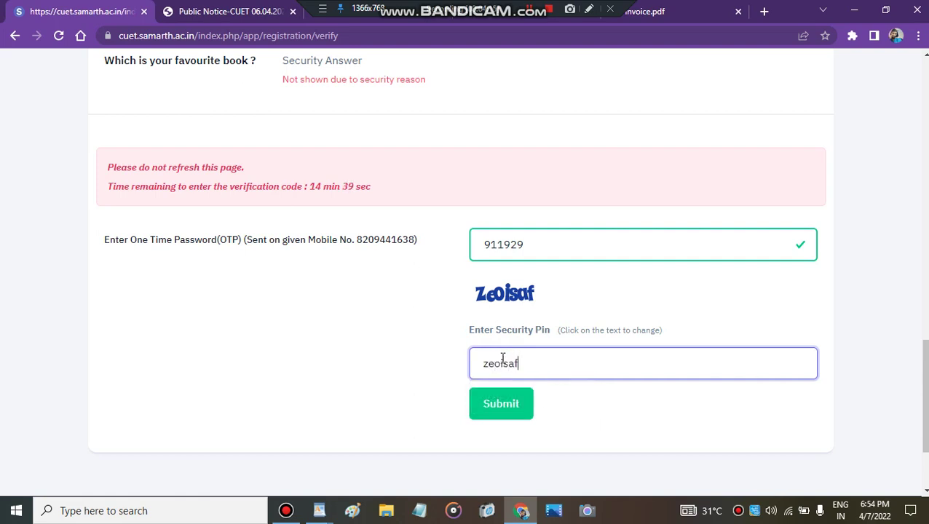
pyautogui.click(602, 410)
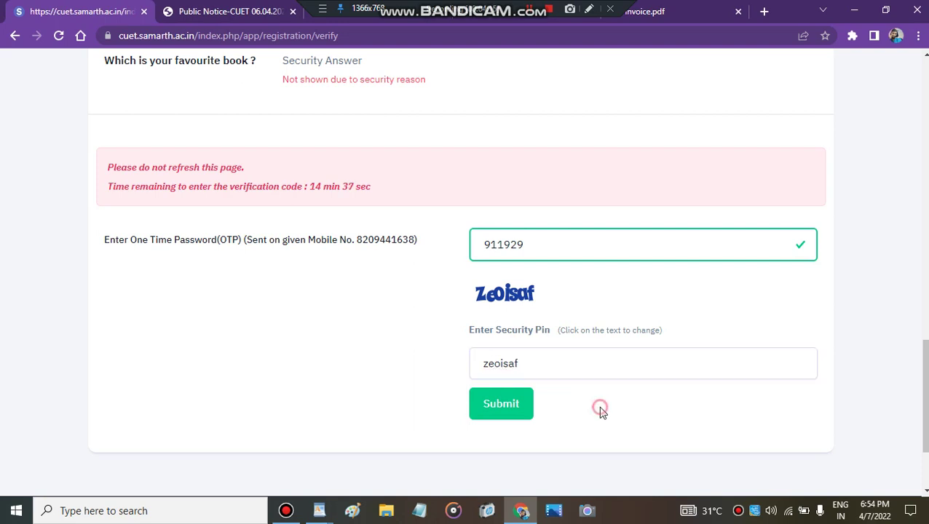
pyautogui.click(496, 405)
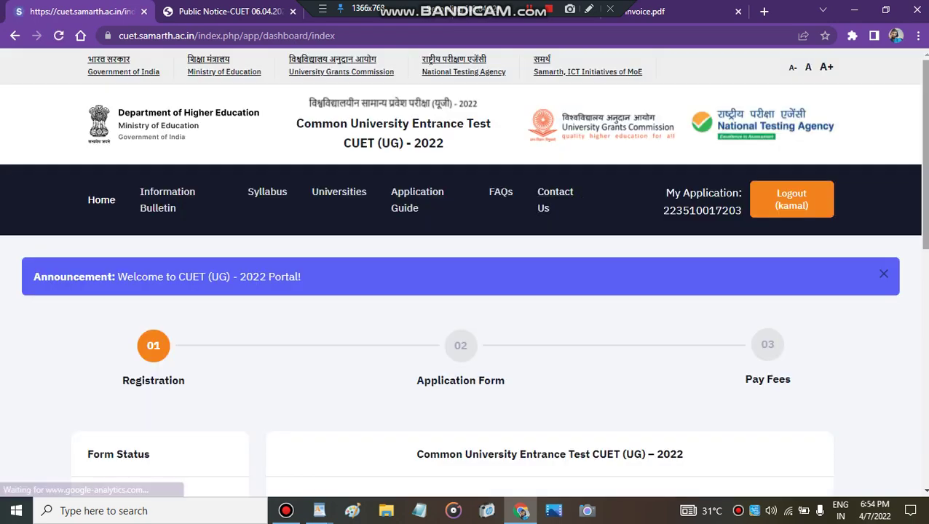
# Step: Continue from the dashboard to the Application Form and scroll Personal Details to Category
pyautogui.scroll(-2, 580, 201)
pyautogui.scroll(-3, 464, 271)
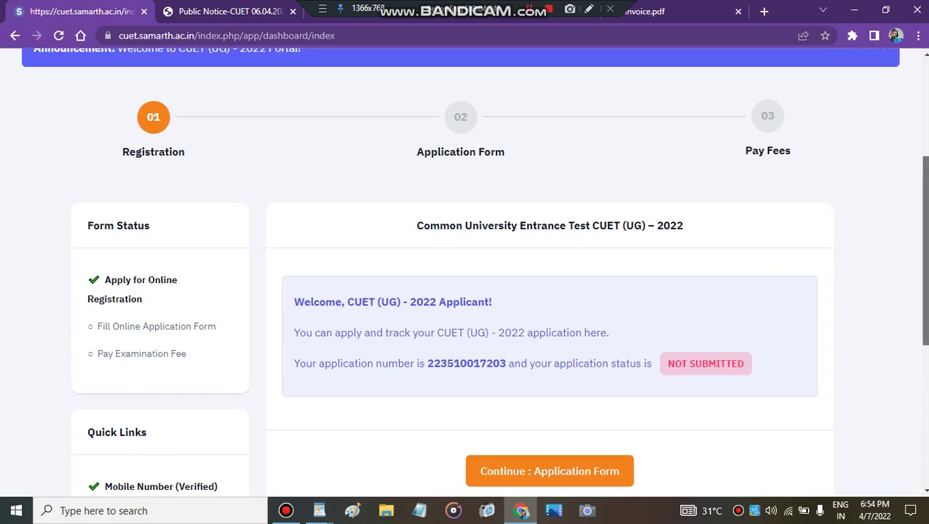
pyautogui.scroll(-1, 681, 275)
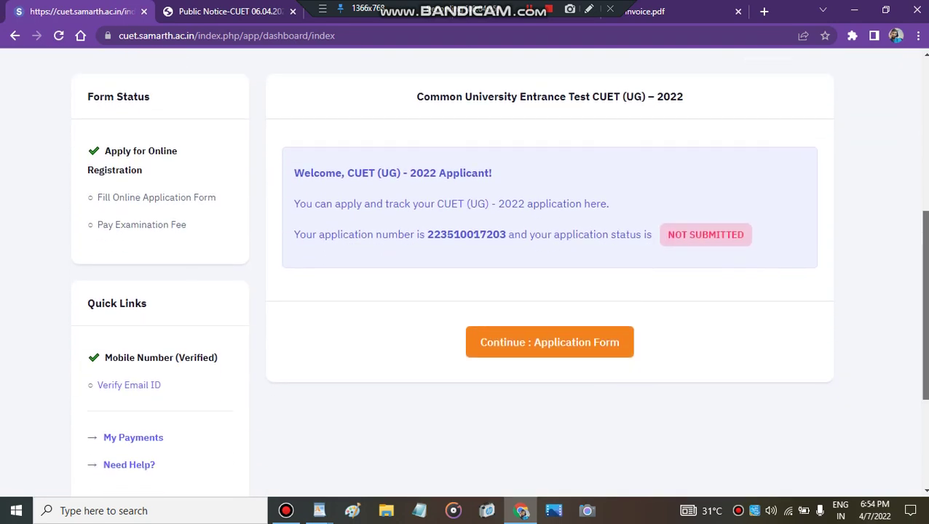
pyautogui.click(607, 344)
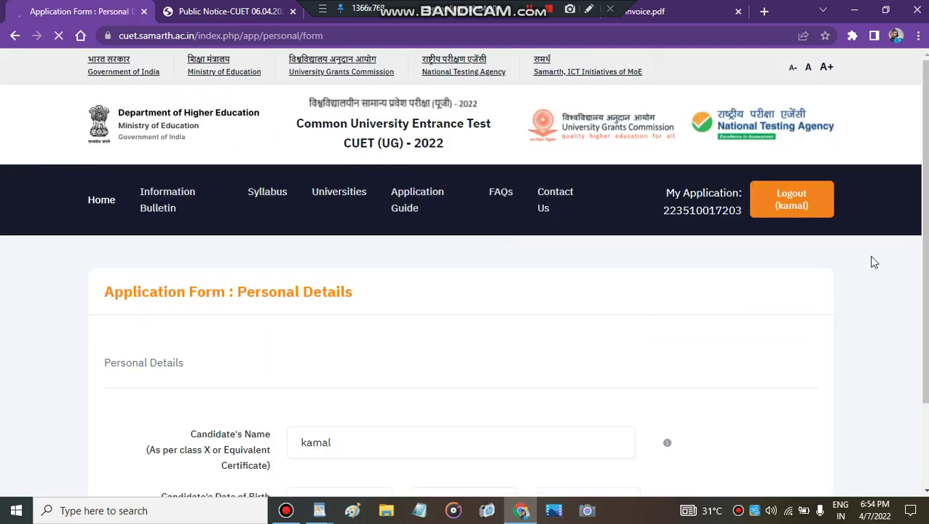
pyautogui.scroll(-20, 464, 291)
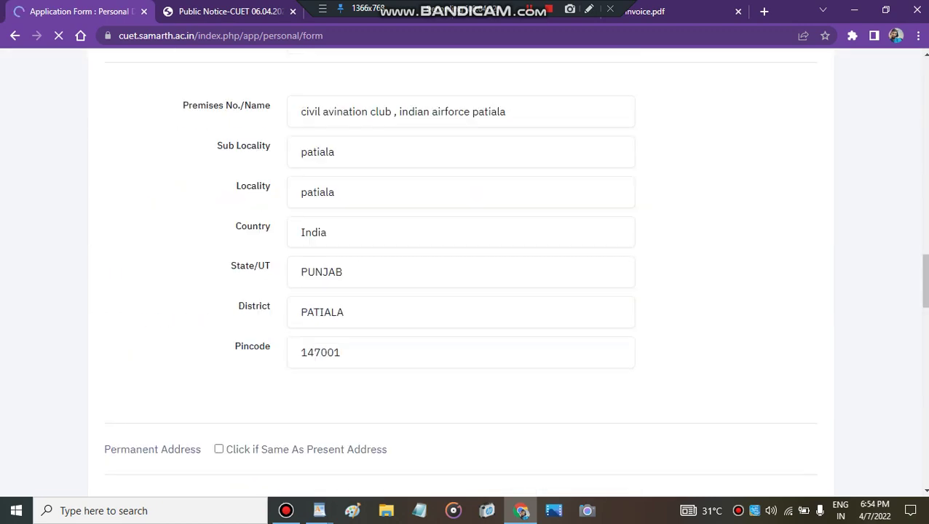
pyautogui.scroll(20, 464, 291)
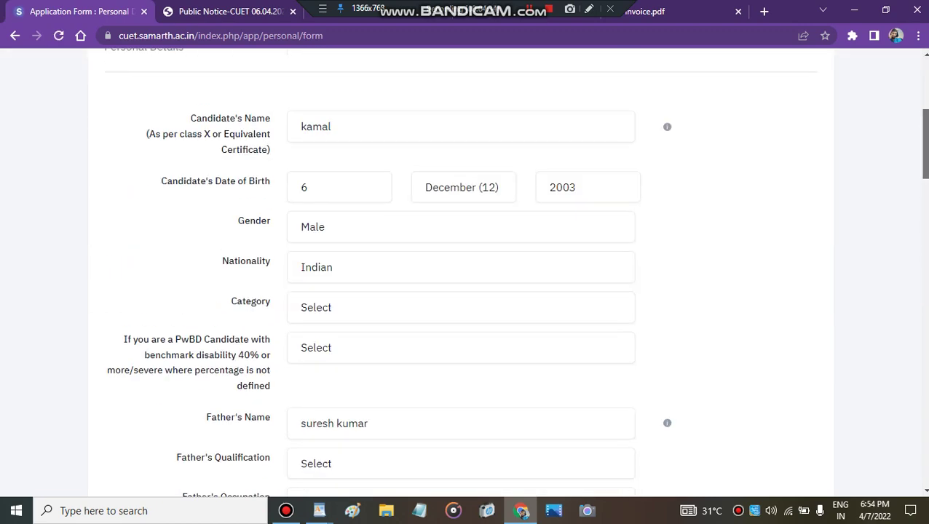
pyautogui.scroll(3, 465, 291)
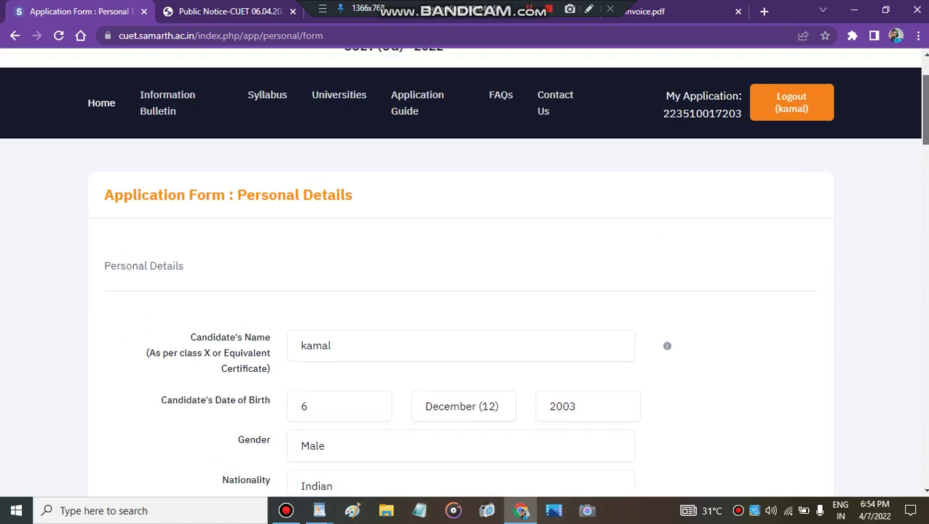
pyautogui.scroll(1, 500, 89)
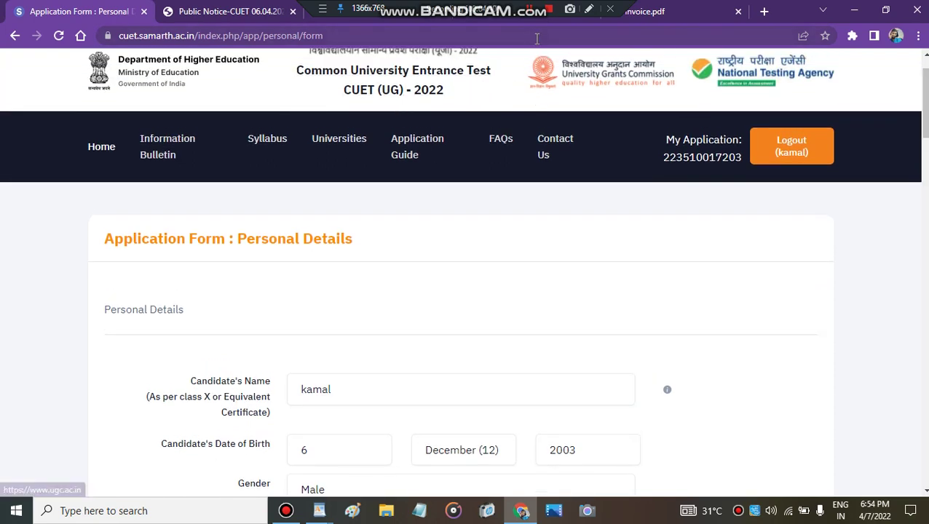
pyautogui.scroll(-5, 481, 102)
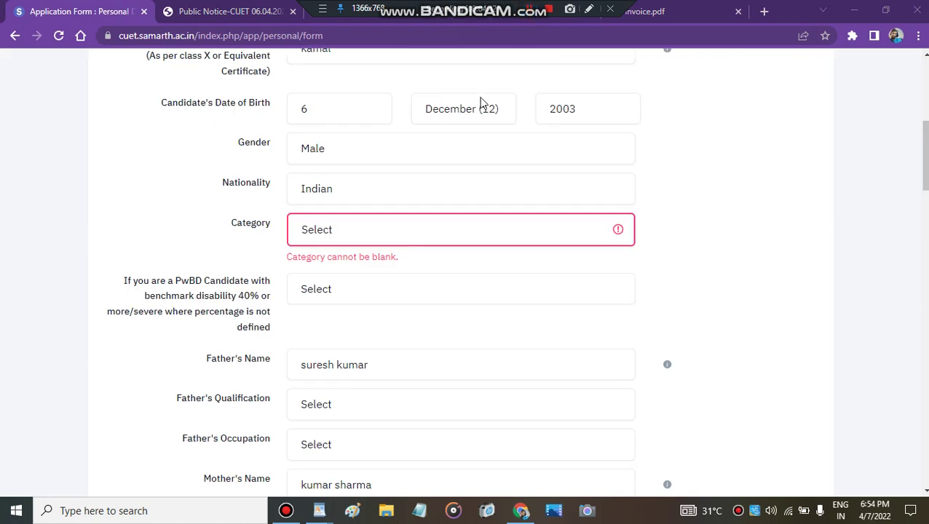
# Step: Set Category to OBC-NCL and PwBD to No, keeping No for the twin question
pyautogui.click(394, 236)
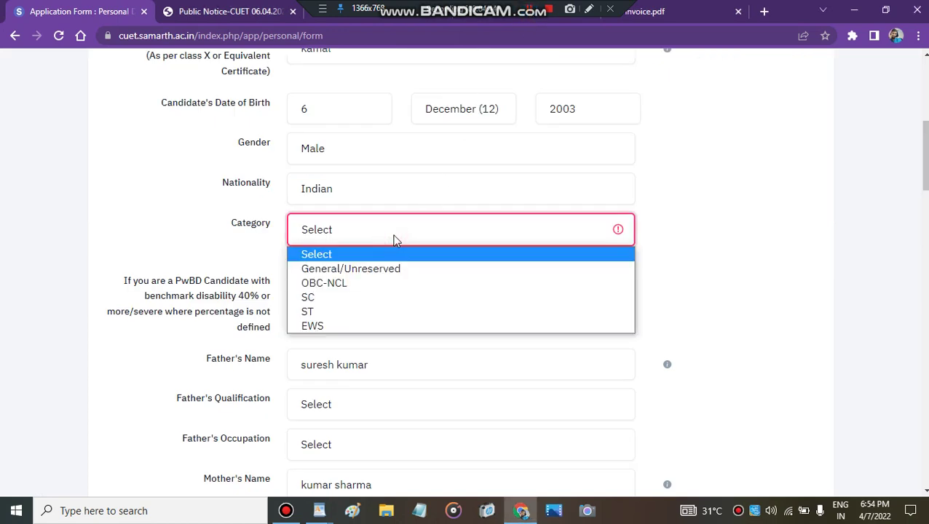
pyautogui.click(339, 284)
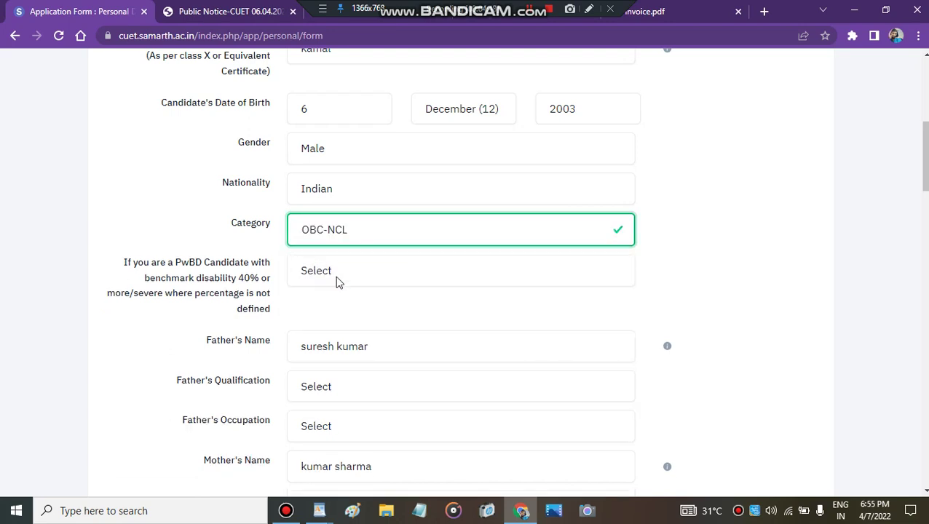
pyautogui.click(337, 277)
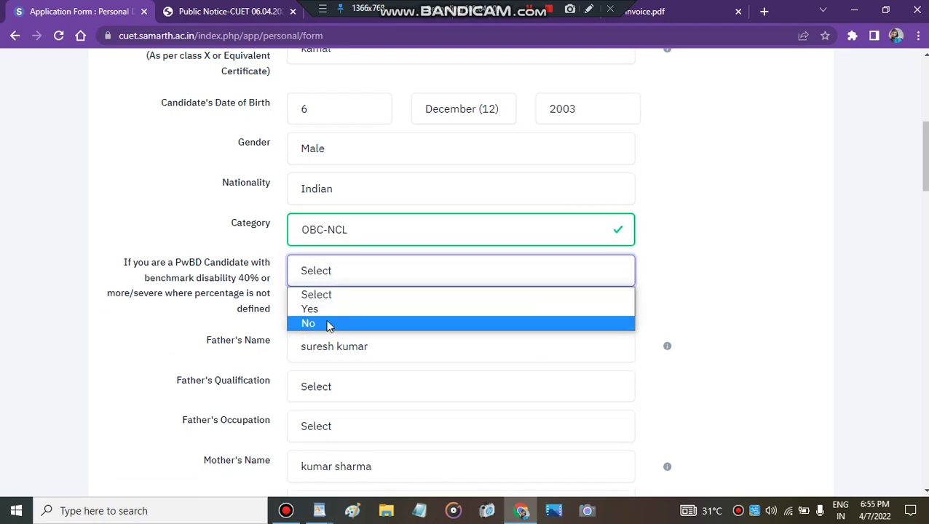
pyautogui.click(323, 323)
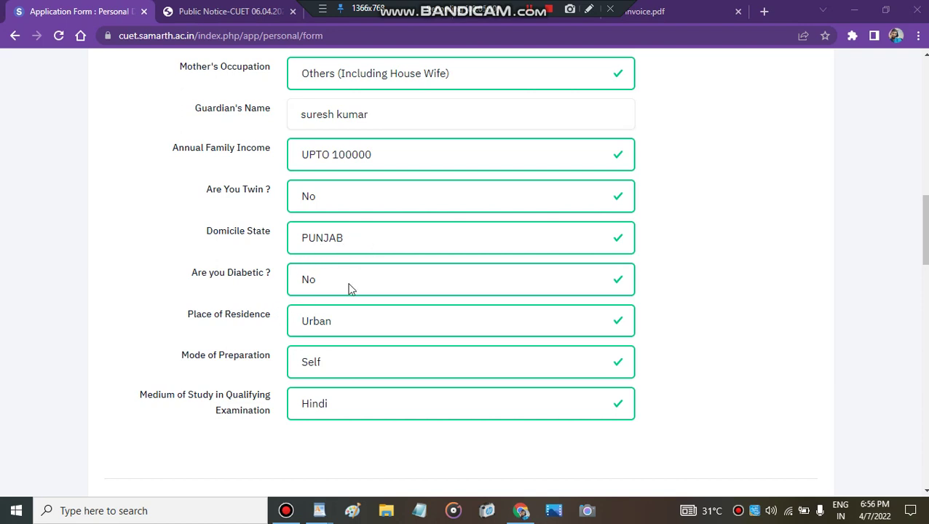
pyautogui.click(361, 190)
pyautogui.click(363, 195)
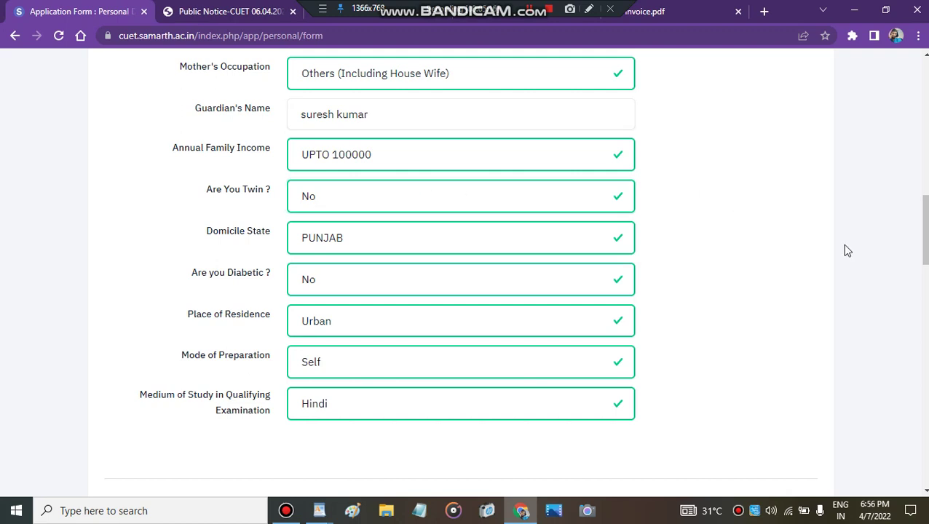
pyautogui.scroll(-1, 923, 251)
pyautogui.scroll(-4, 458, 270)
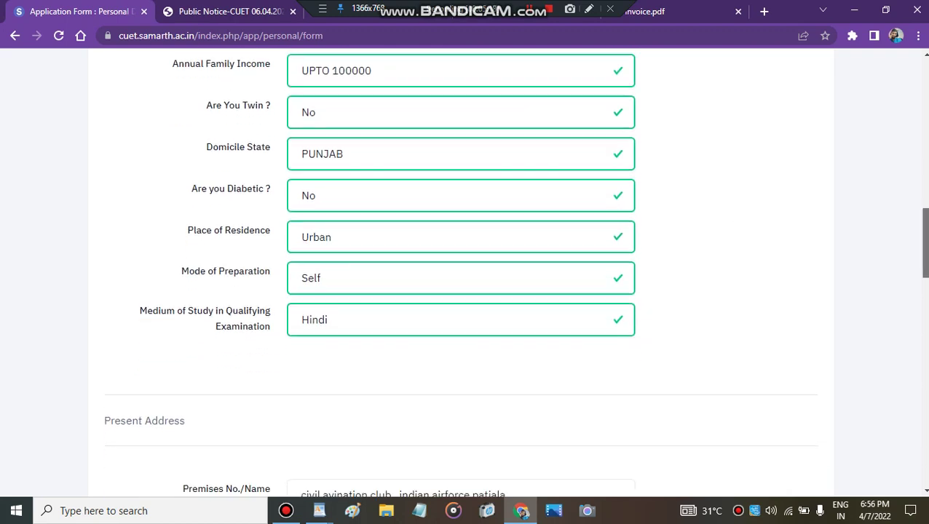
pyautogui.scroll(-4, 458, 269)
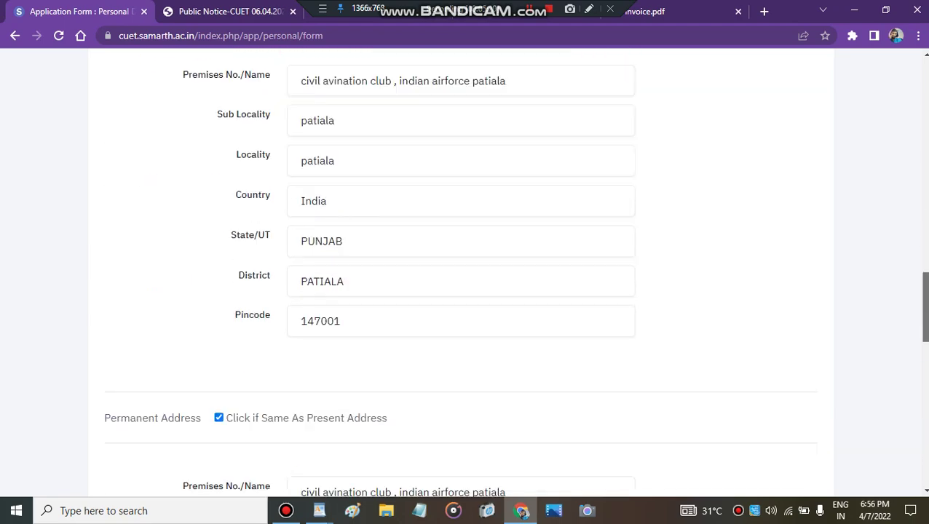
pyautogui.scroll(-3, 458, 270)
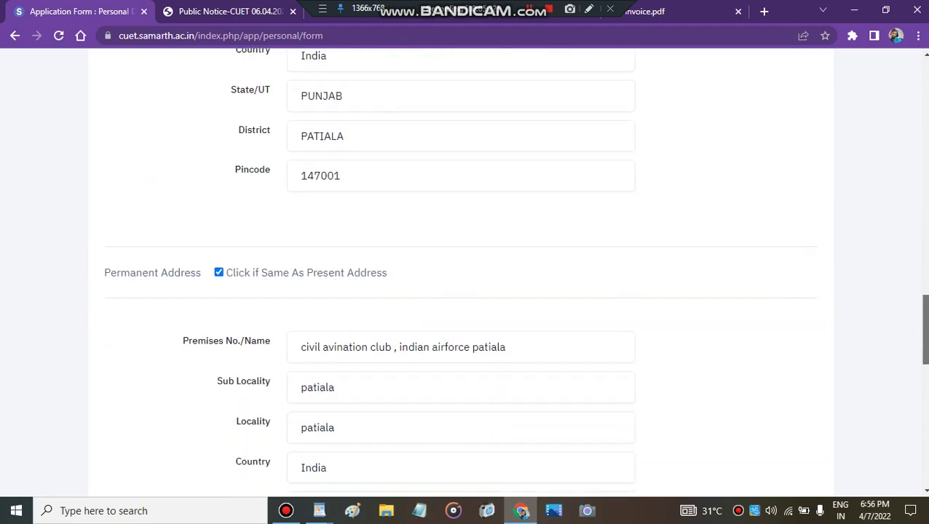
pyautogui.scroll(8, 458, 270)
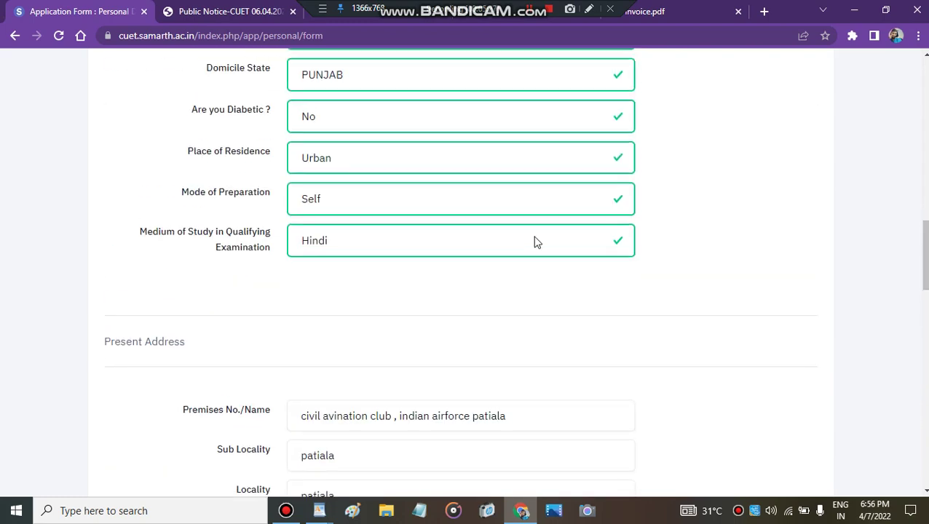
pyautogui.click(332, 240)
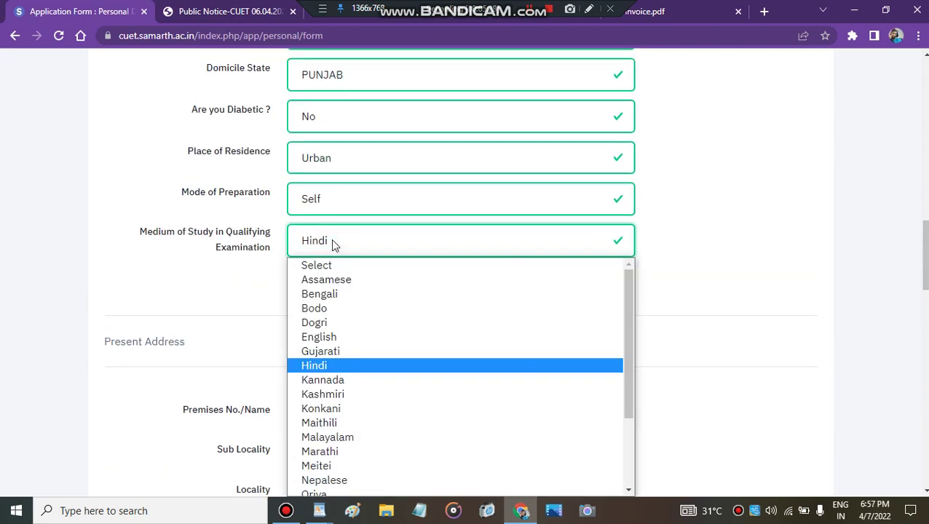
pyautogui.click(333, 241)
pyautogui.click(332, 242)
pyautogui.click(331, 240)
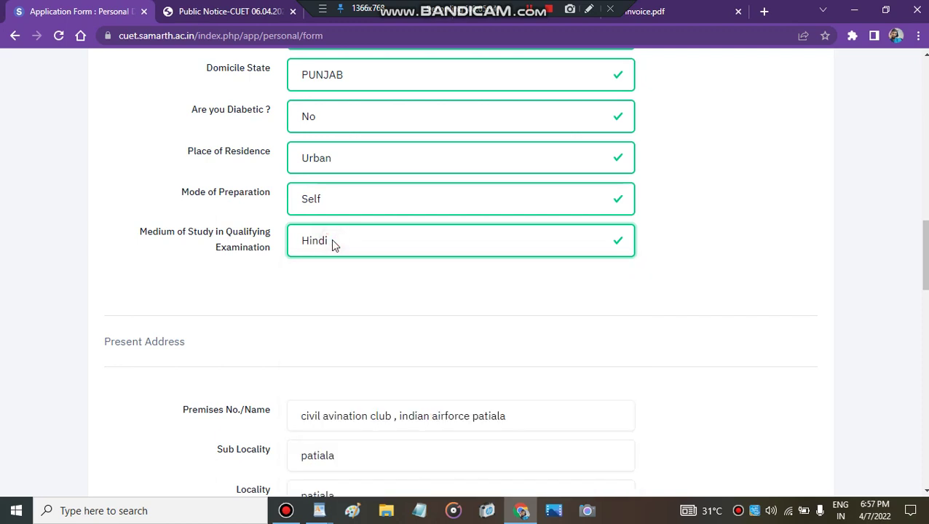
pyautogui.click(331, 240)
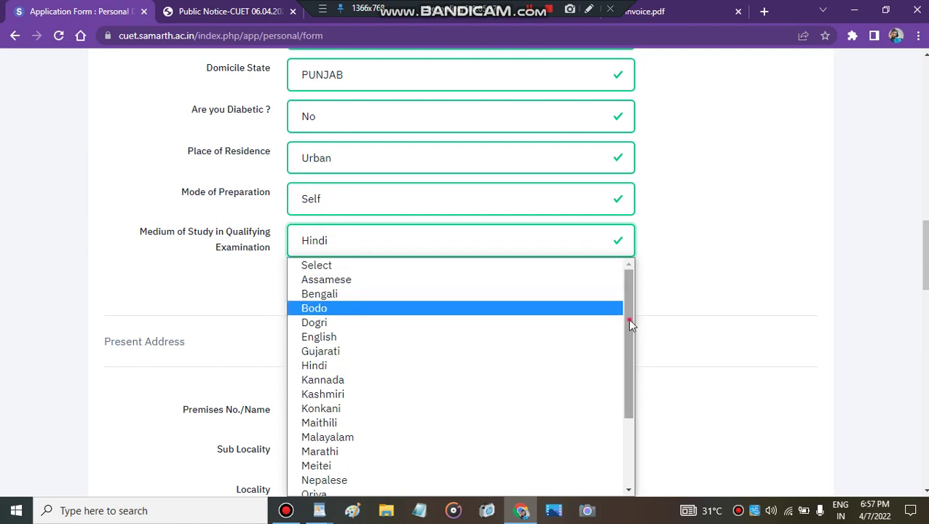
pyautogui.moveTo(630, 326)
pyautogui.mouseDown()
pyautogui.moveTo(621, 409)
pyautogui.moveTo(626, 320)
pyautogui.mouseUp()
pyautogui.click(692, 292)
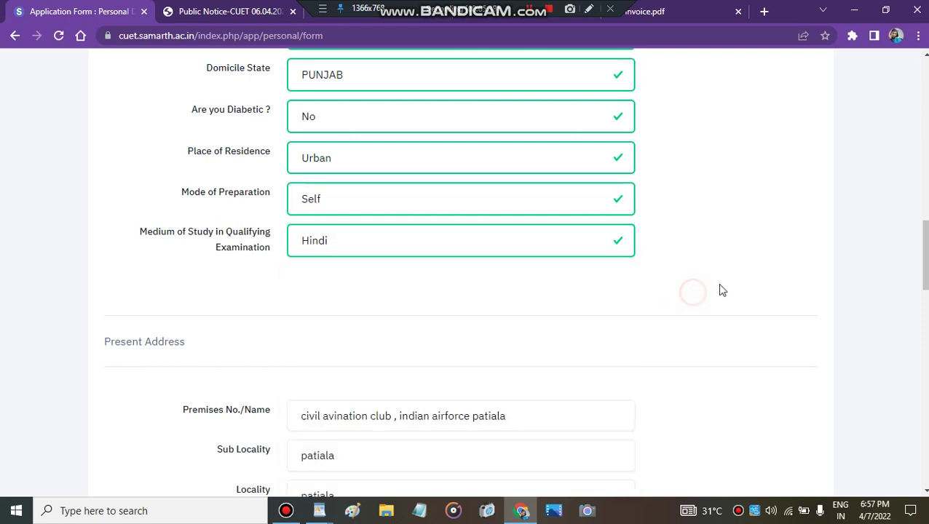
pyautogui.scroll(-9, 719, 290)
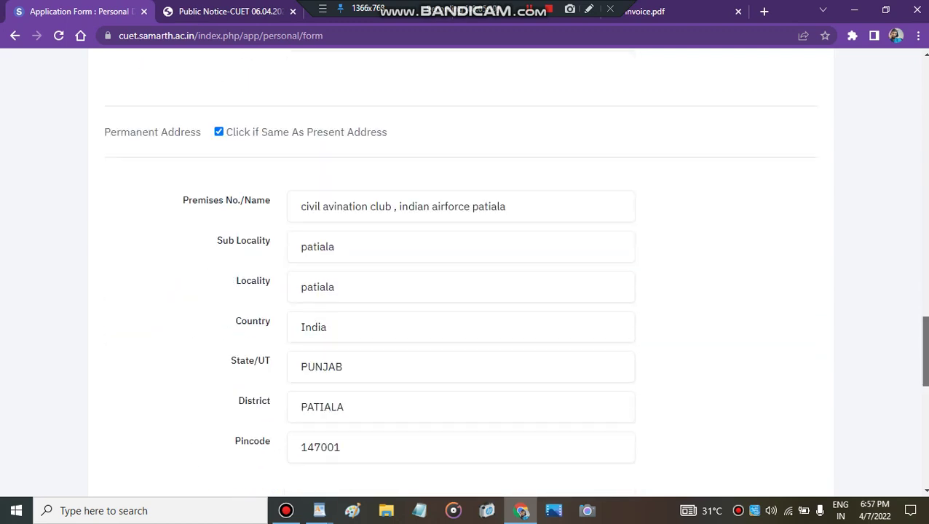
pyautogui.scroll(-6, 719, 290)
pyautogui.scroll(1, 789, 367)
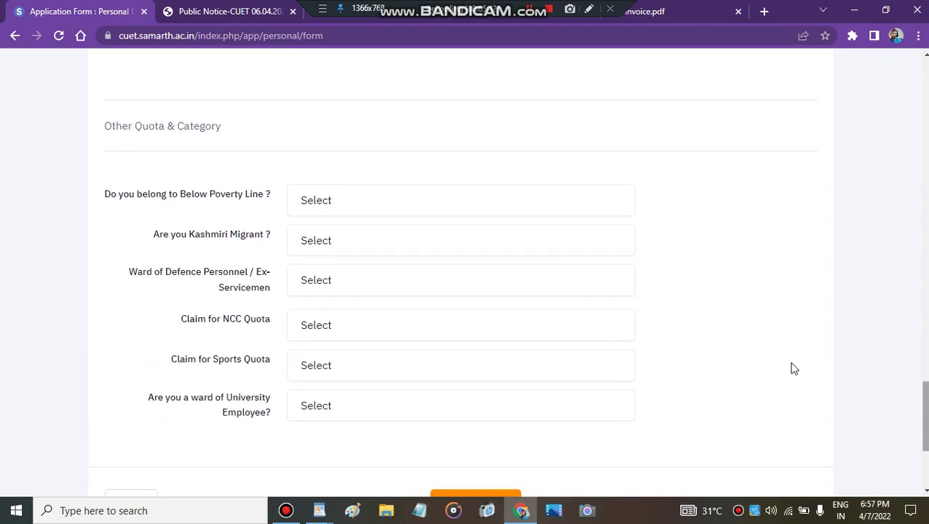
# Step: Answer Yes to Below Poverty Line and No to Kashmiri Migrant, Defence, NCC, Sports and University Employee ward
pyautogui.click(367, 195)
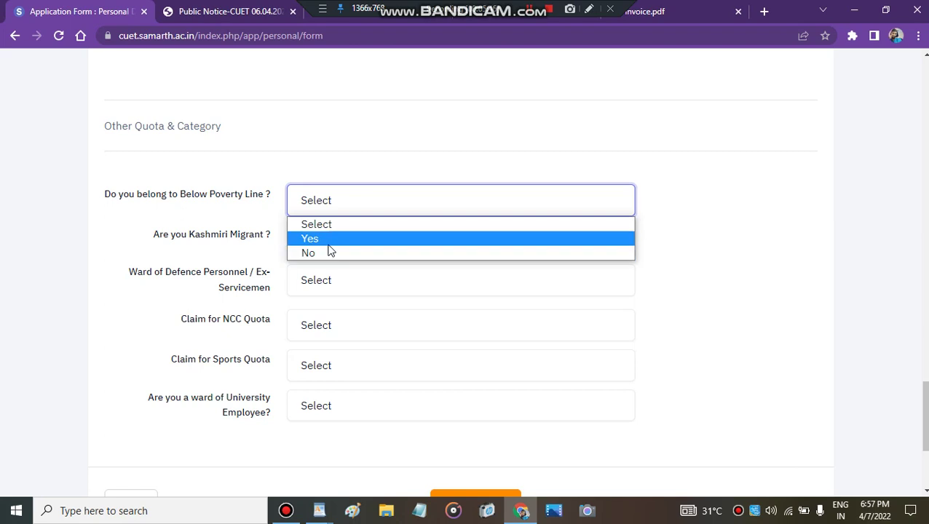
pyautogui.click(327, 242)
pyautogui.click(328, 243)
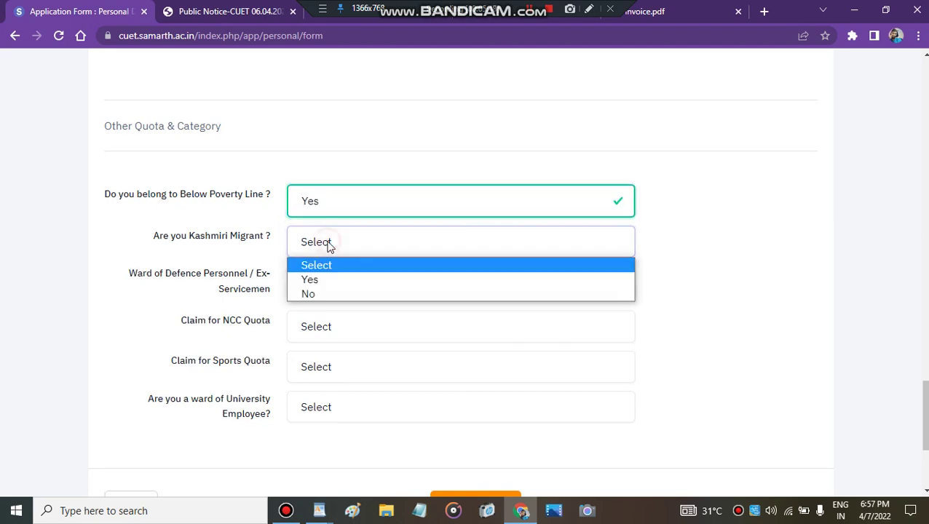
pyautogui.click(315, 294)
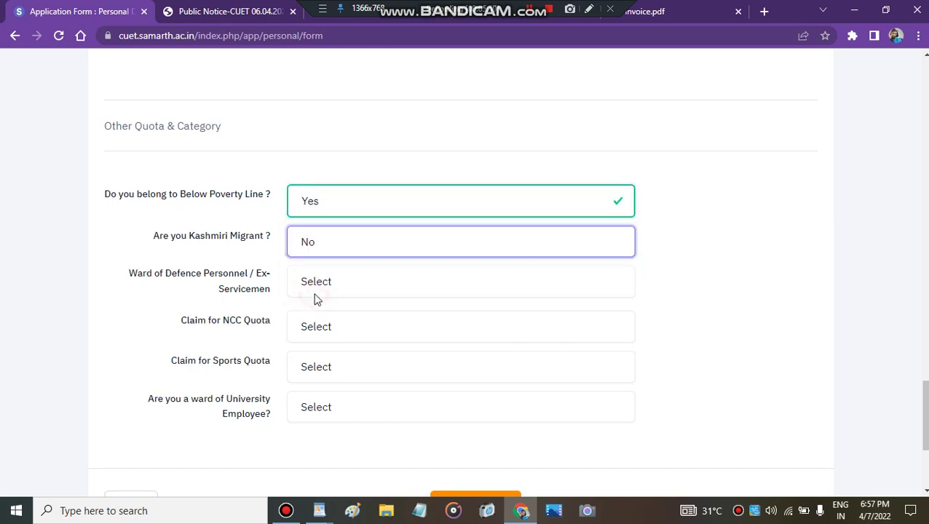
pyautogui.click(337, 280)
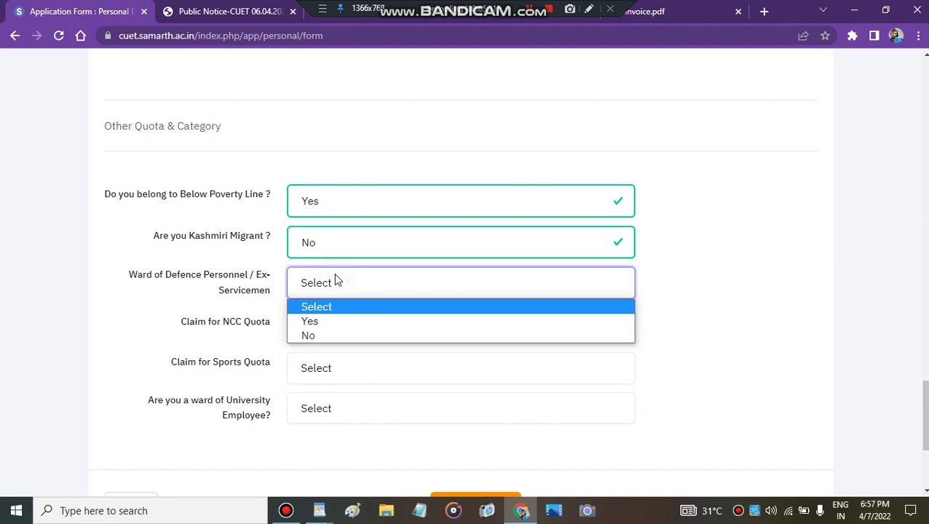
pyautogui.click(318, 335)
pyautogui.click(338, 332)
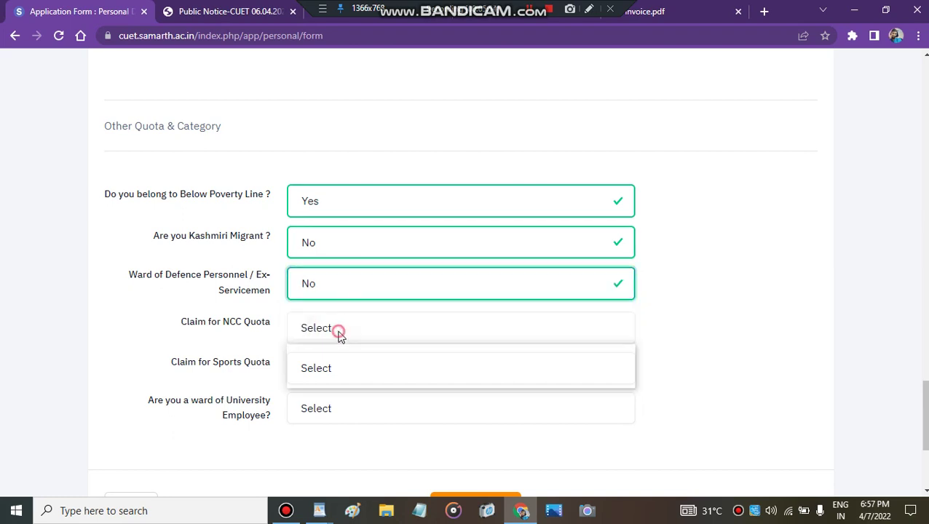
pyautogui.click(330, 381)
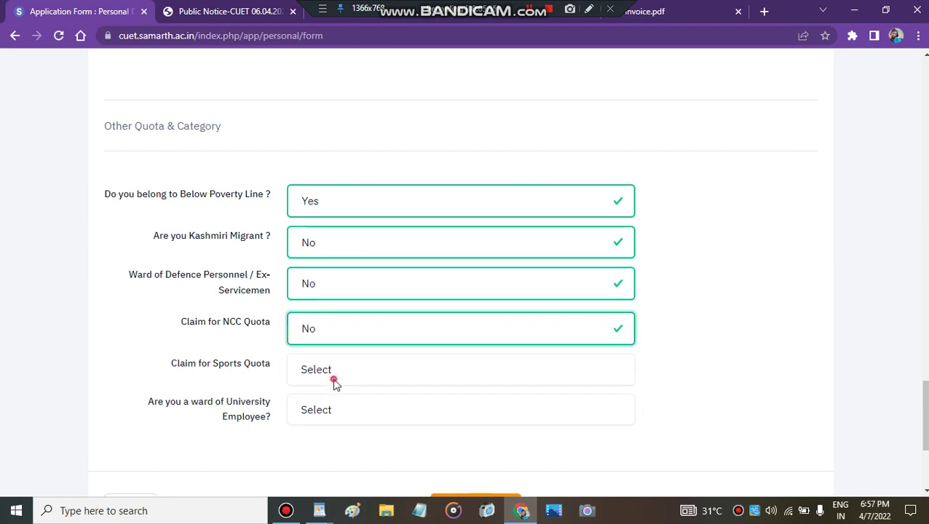
pyautogui.click(333, 377)
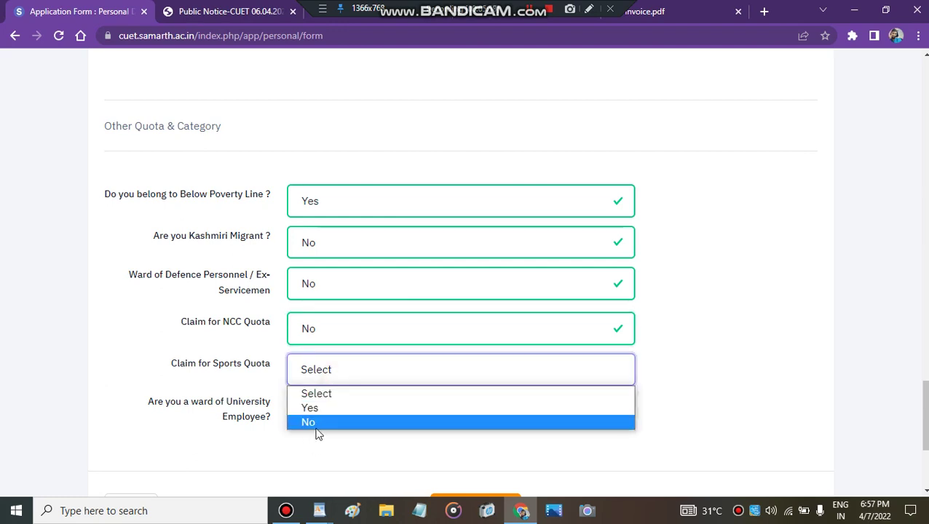
pyautogui.click(318, 423)
pyautogui.click(341, 415)
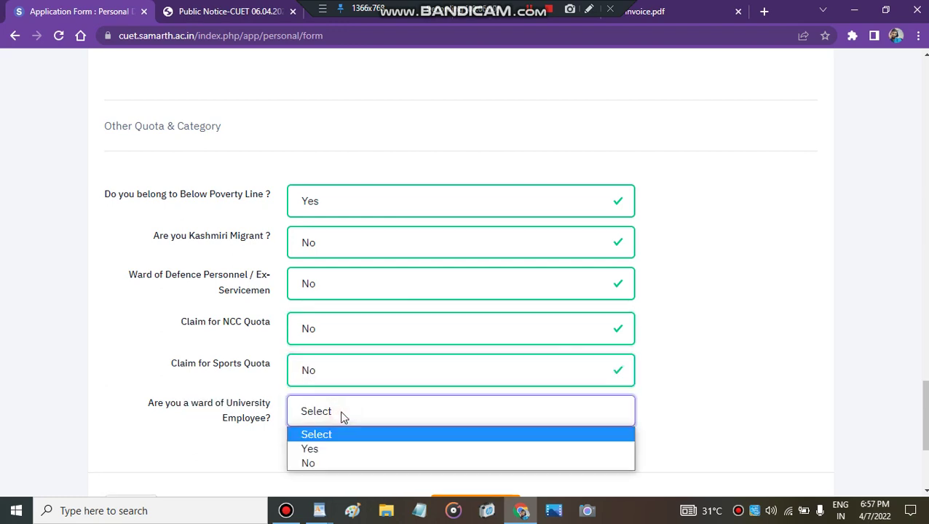
pyautogui.click(327, 464)
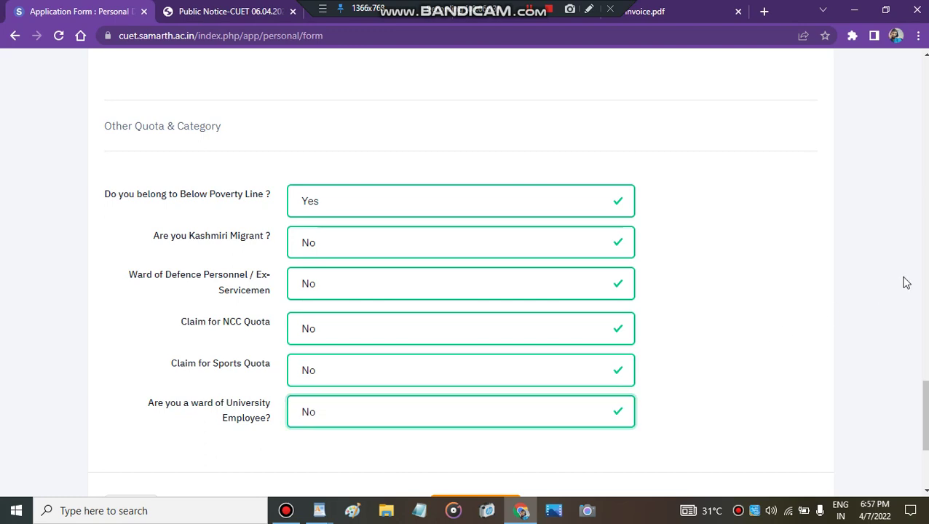
# Step: Save the personal details and continue to the Educational Details section
pyautogui.scroll(-2, 455, 321)
pyautogui.click(470, 340)
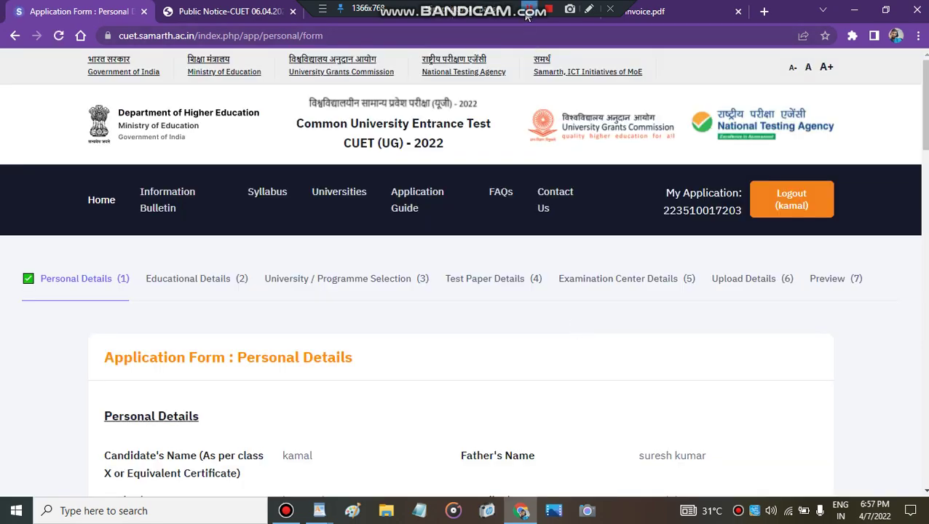
pyautogui.scroll(-15, 637, 213)
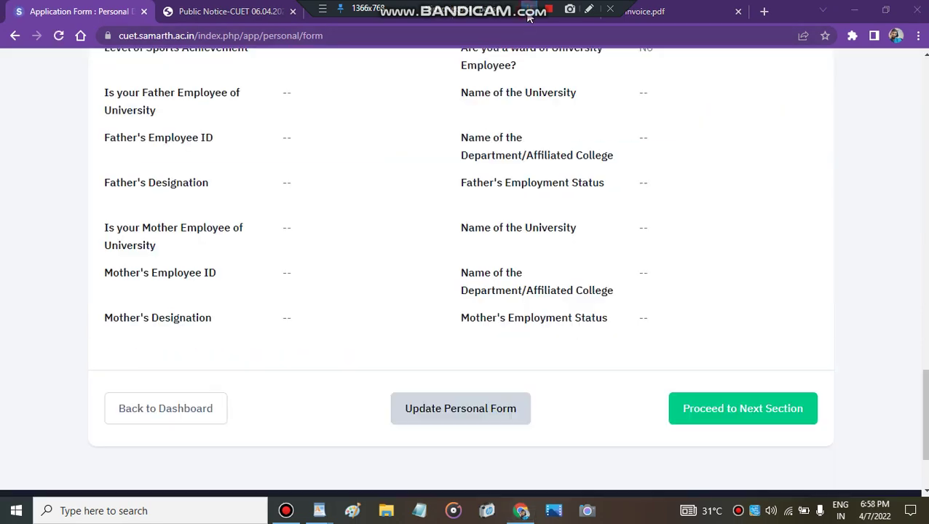
pyautogui.click(728, 406)
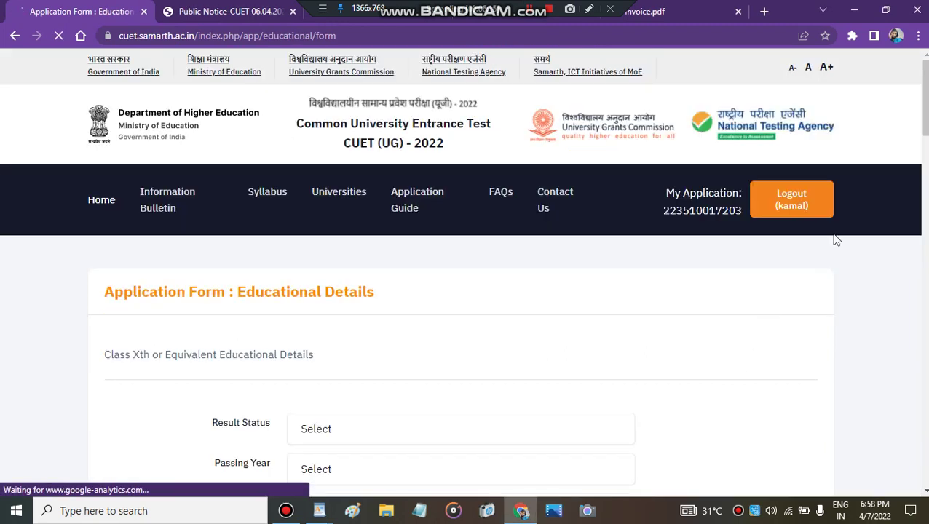
# Step: Set the Class X result status to Passed with passing year 2018
pyautogui.scroll(-4, 465, 291)
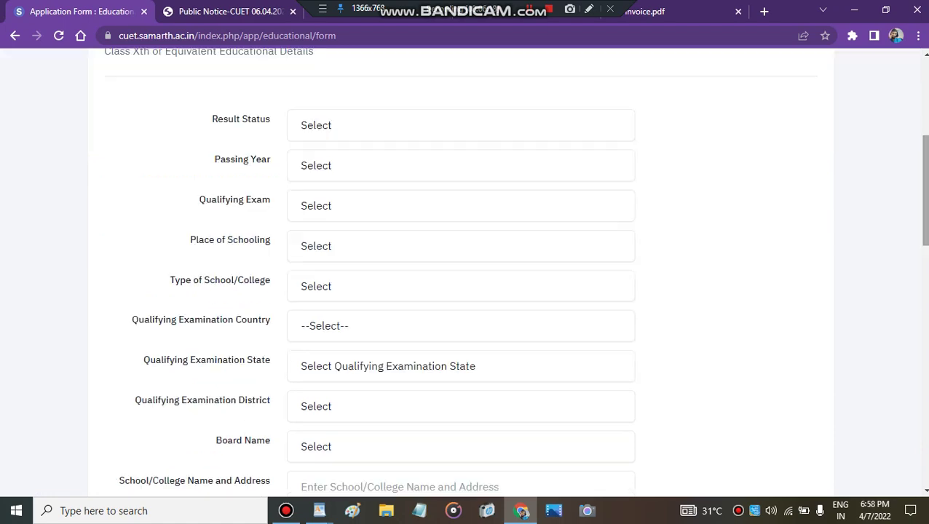
pyautogui.scroll(2, 464, 291)
pyautogui.scroll(-2, 682, 101)
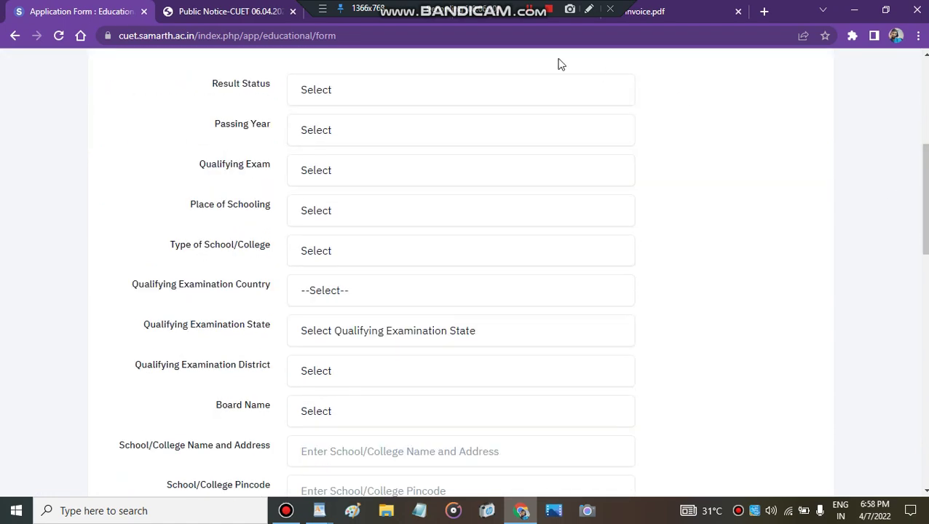
pyautogui.scroll(3, 404, 272)
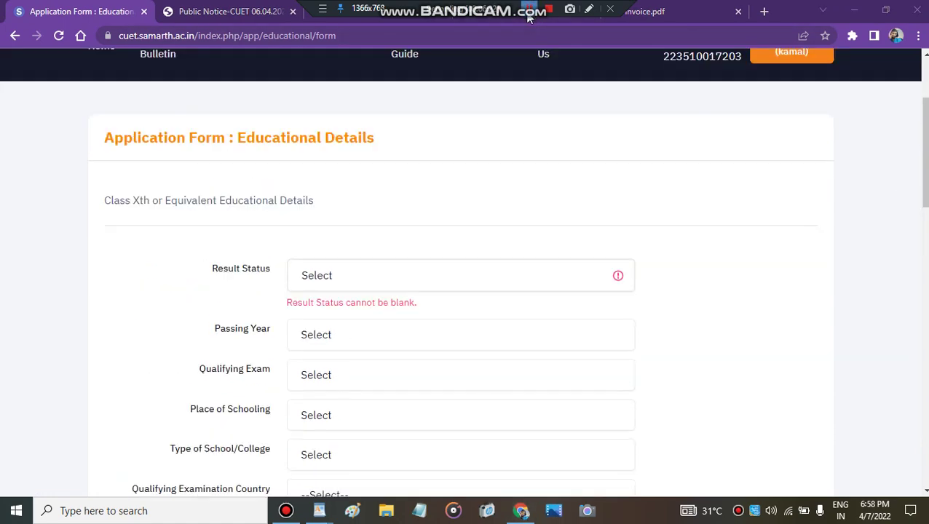
pyautogui.click(382, 277)
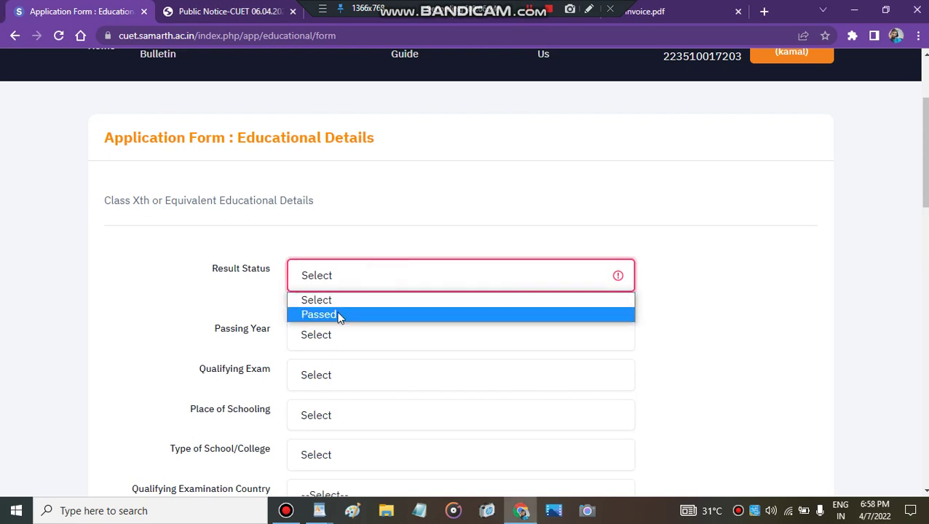
pyautogui.click(338, 315)
pyautogui.click(338, 317)
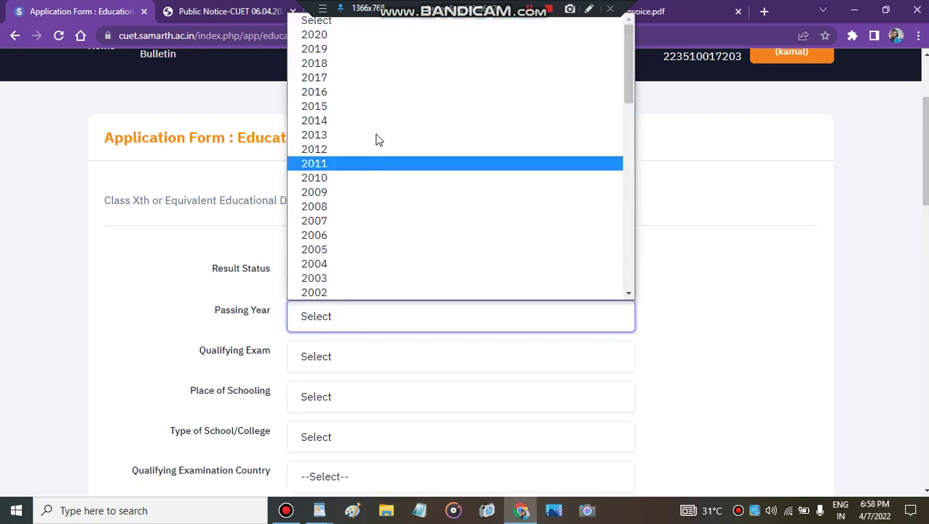
pyautogui.click(345, 66)
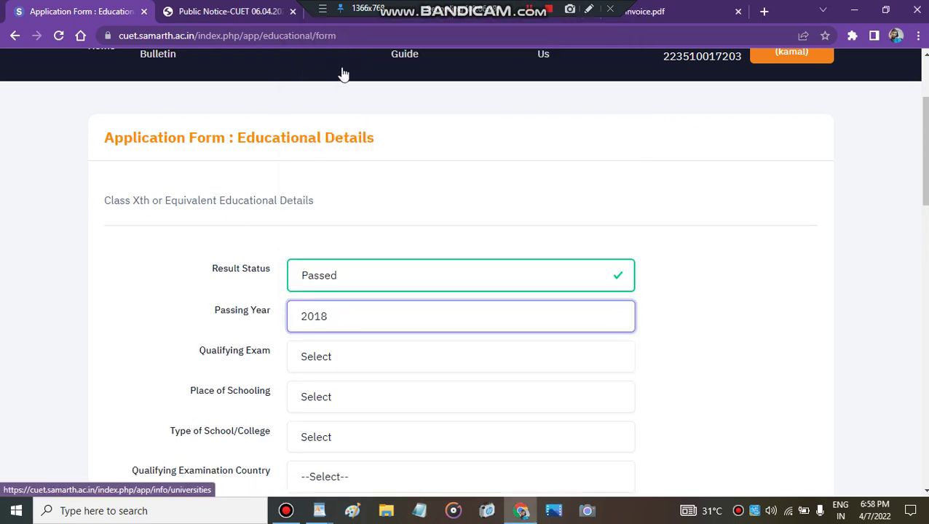
# Step: Choose 10th or Equivalent as qualifying exam, Rural schooling and a Private Unaided school
pyautogui.click(325, 364)
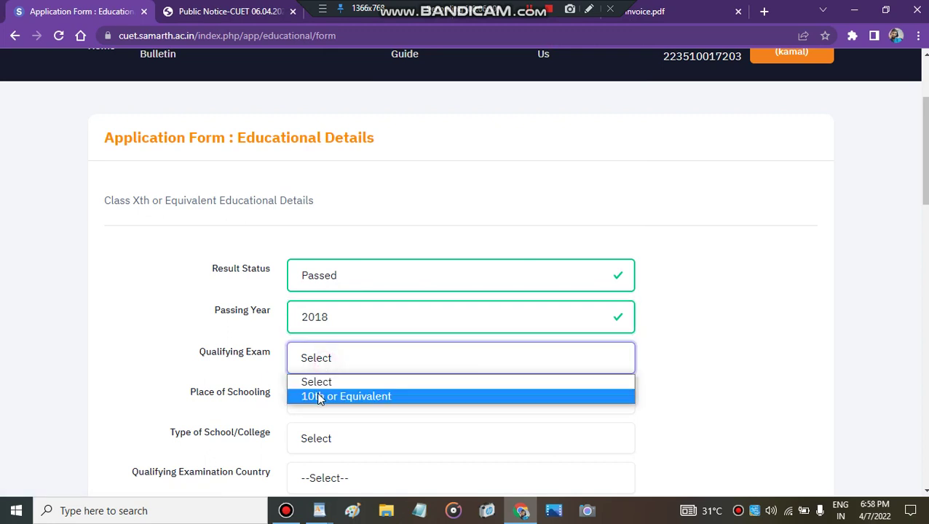
pyautogui.click(321, 396)
pyautogui.click(316, 399)
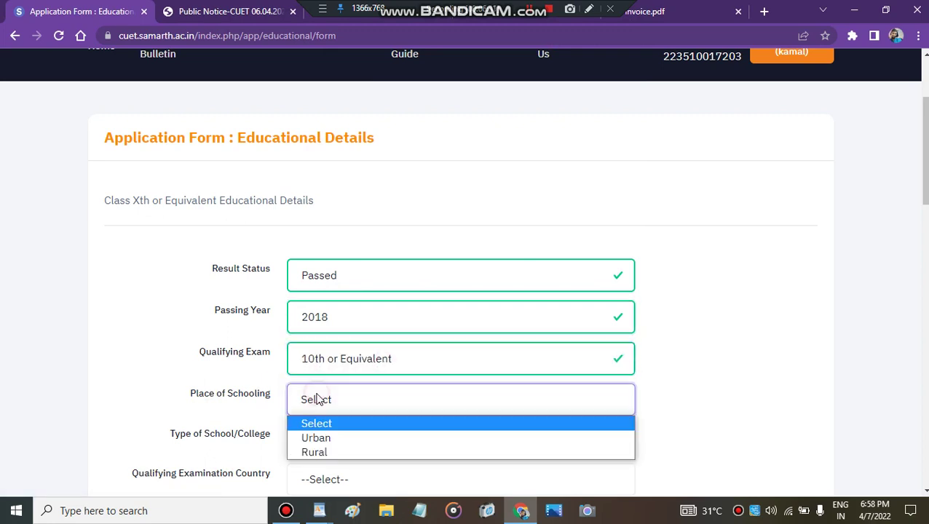
pyautogui.click(318, 454)
pyautogui.click(327, 444)
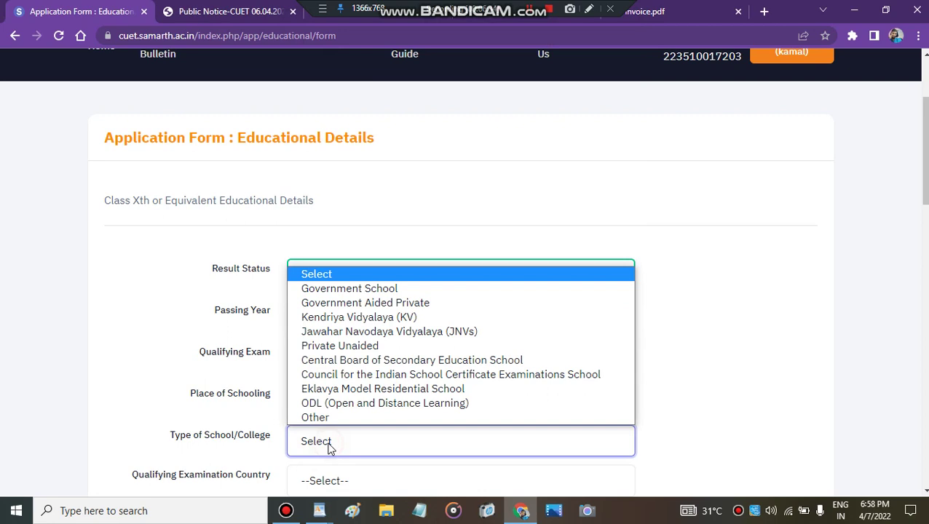
pyautogui.click(365, 348)
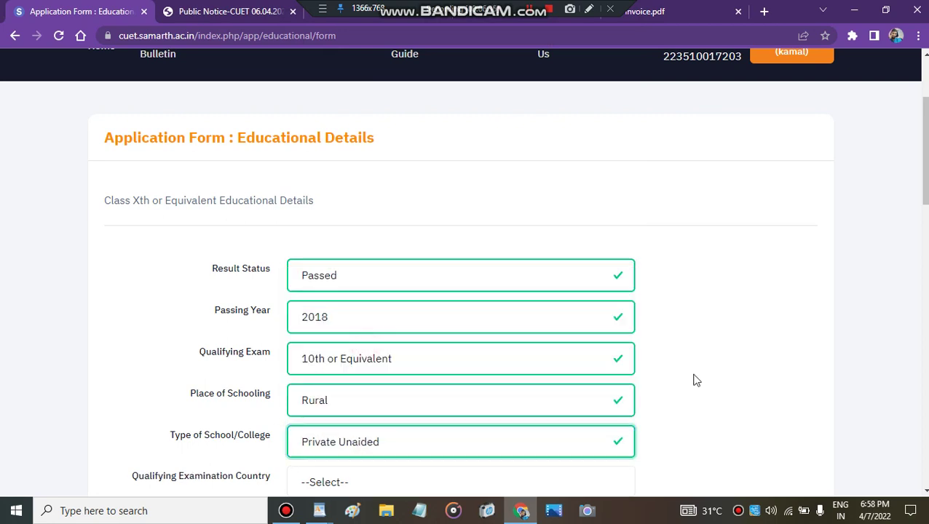
# Step: Set the Class X examination country to India and the state to RAJASTHAN
pyautogui.scroll(-3, 399, 258)
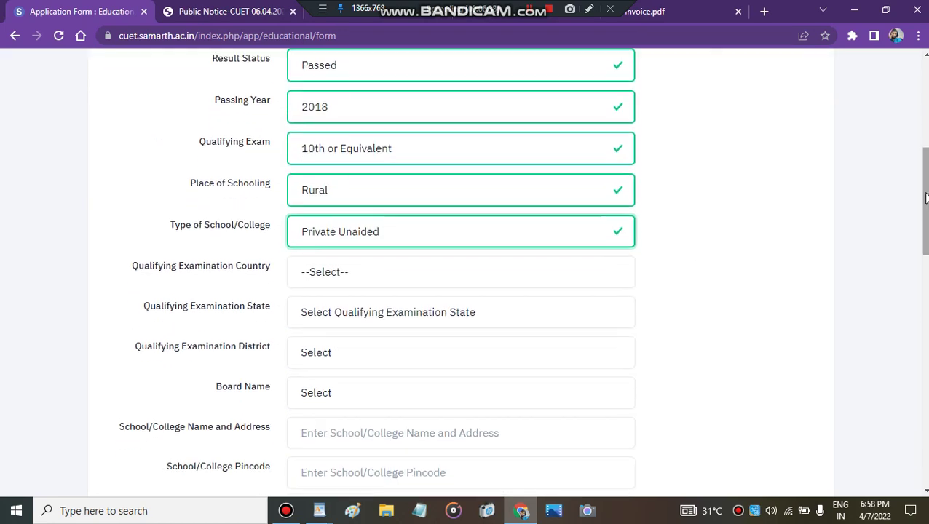
pyautogui.click(357, 273)
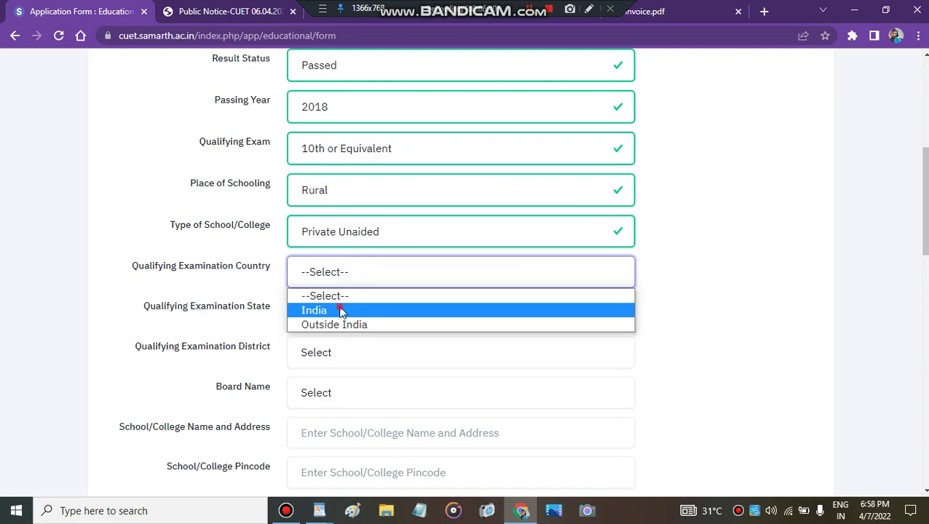
pyautogui.click(342, 309)
pyautogui.click(339, 310)
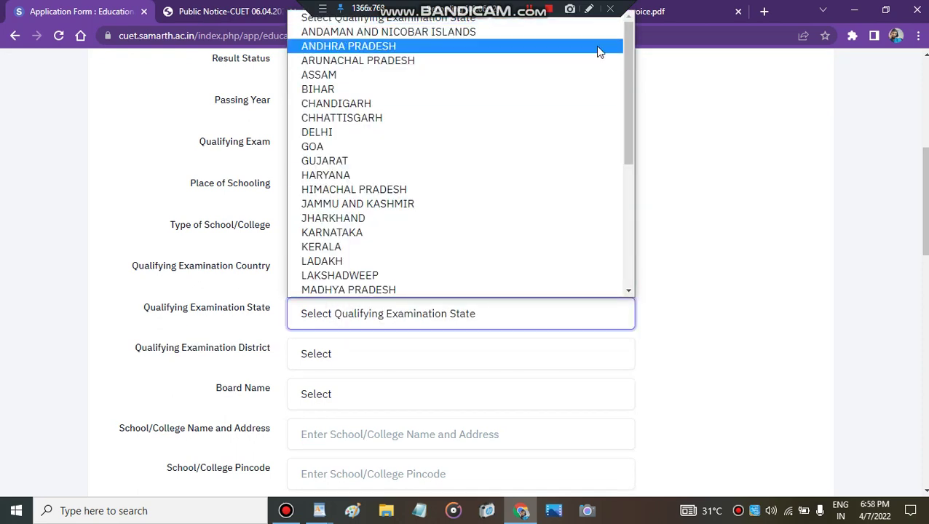
pyautogui.moveTo(630, 77); pyautogui.dragTo(618, 148)
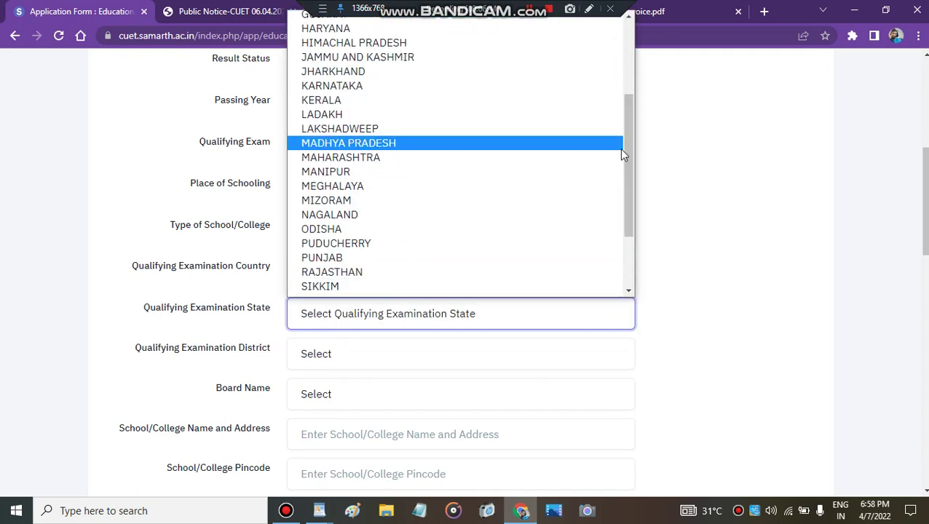
pyautogui.click(372, 258)
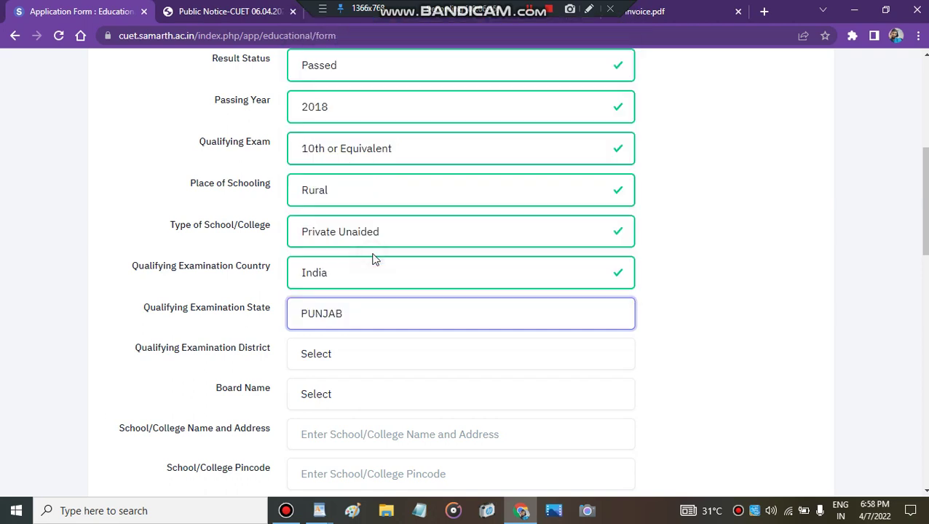
pyautogui.click(346, 355)
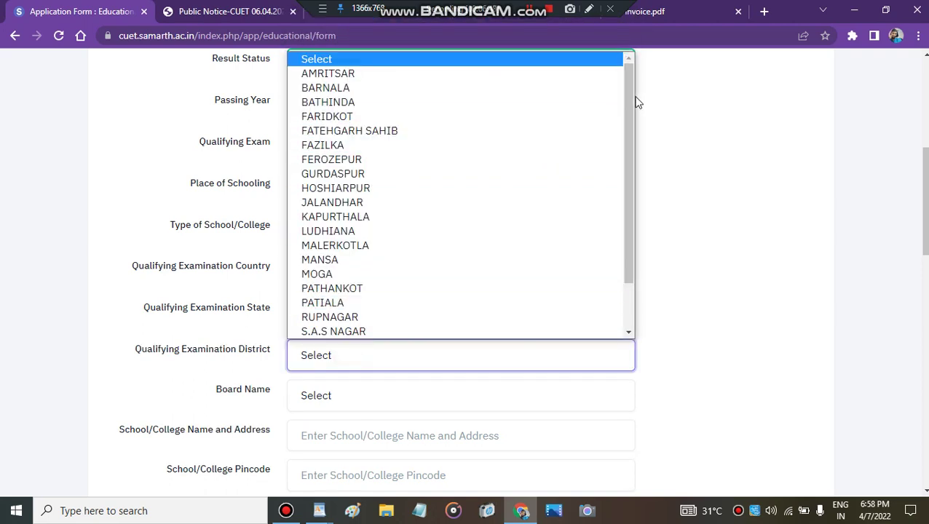
pyautogui.click(668, 118)
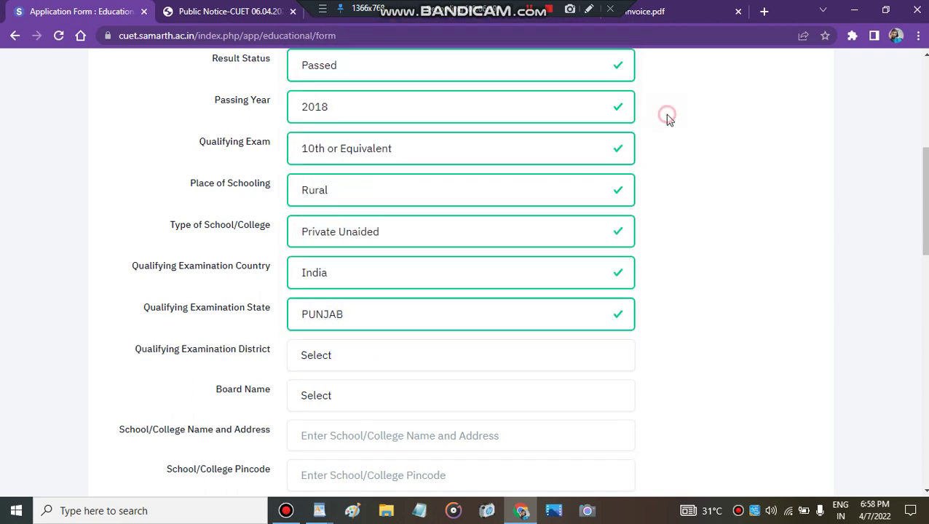
pyautogui.click(355, 310)
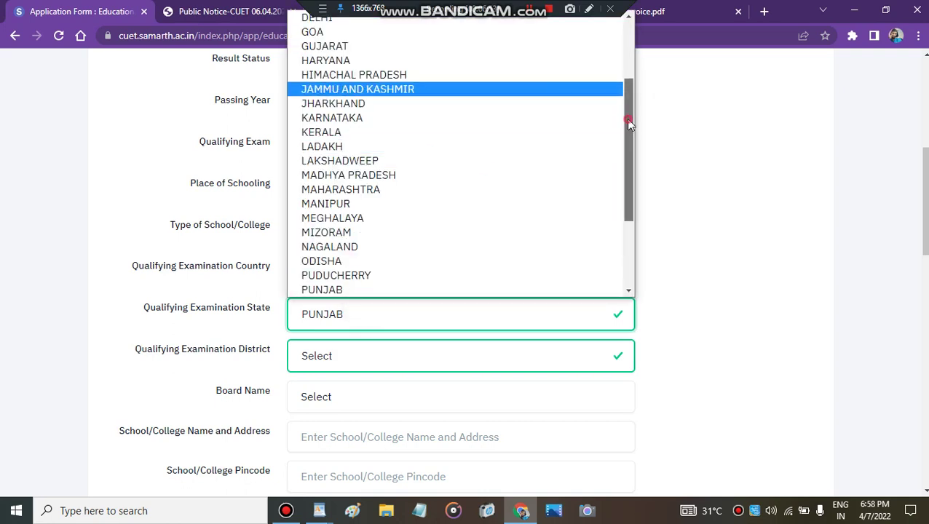
pyautogui.moveTo(629, 124); pyautogui.dragTo(623, 170)
pyautogui.click(388, 210)
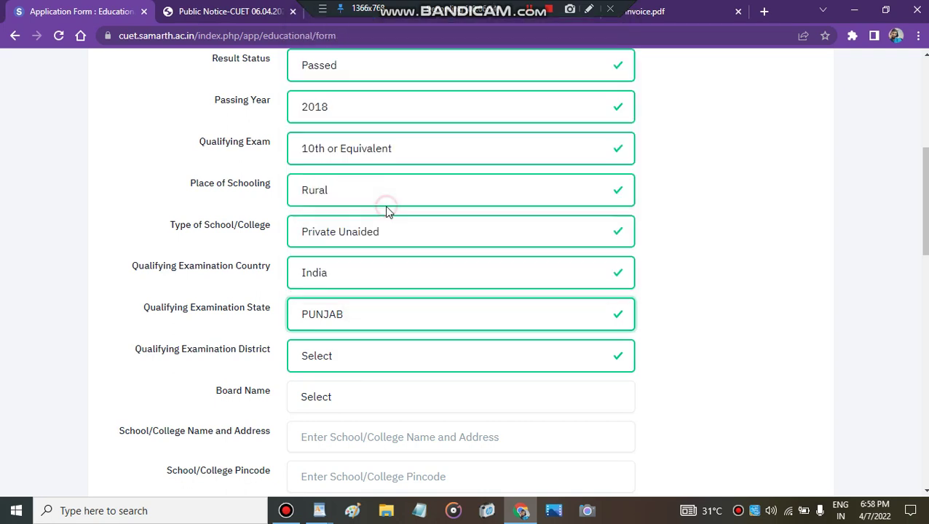
# Step: Choose SIKAR as the Class X examination district
pyautogui.click(352, 369)
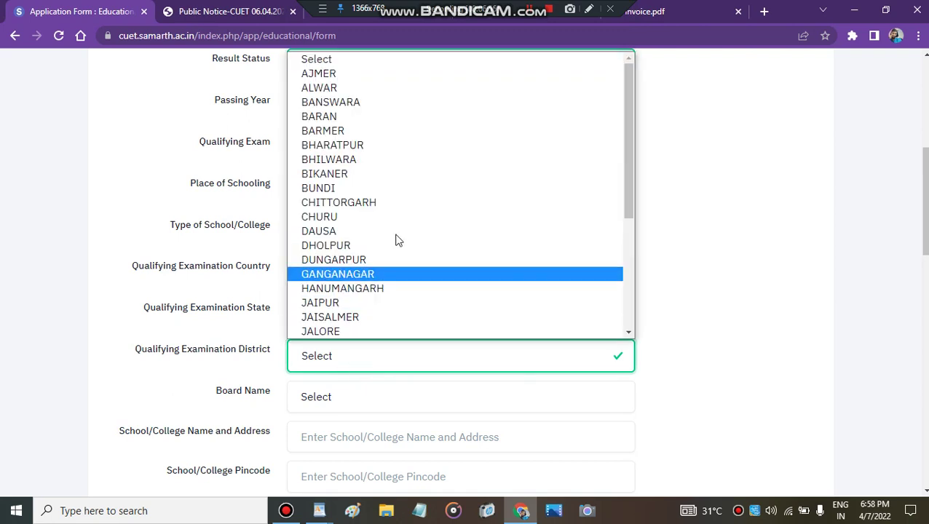
pyautogui.moveTo(622, 130); pyautogui.dragTo(623, 177)
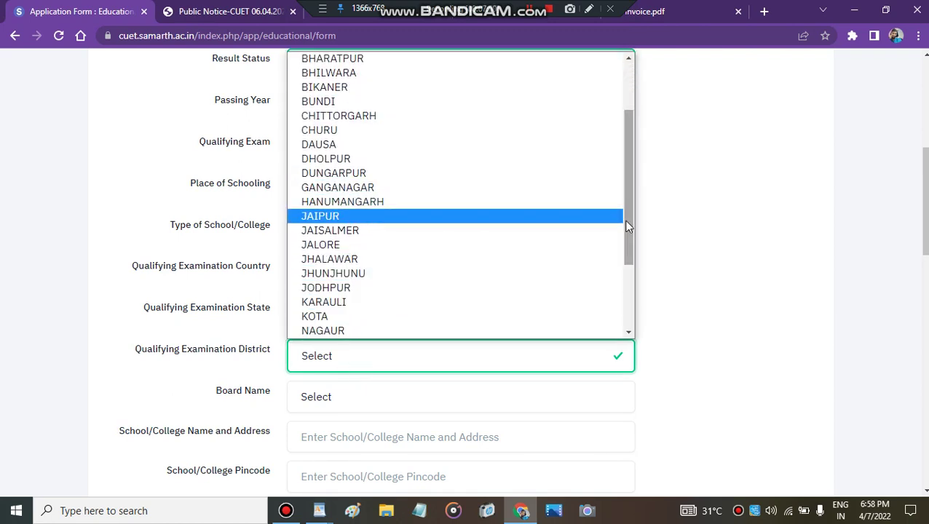
pyautogui.moveTo(617, 211); pyautogui.dragTo(619, 269)
pyautogui.click(389, 317)
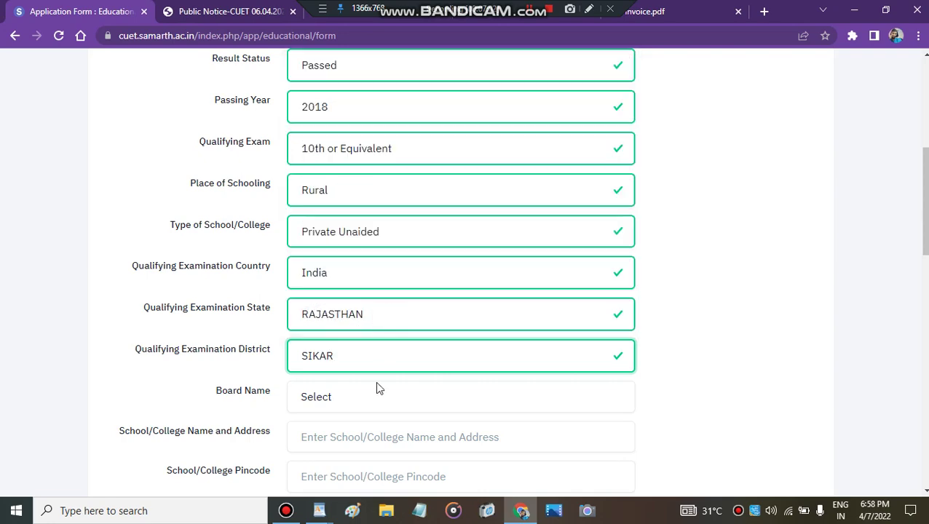
pyautogui.click(369, 400)
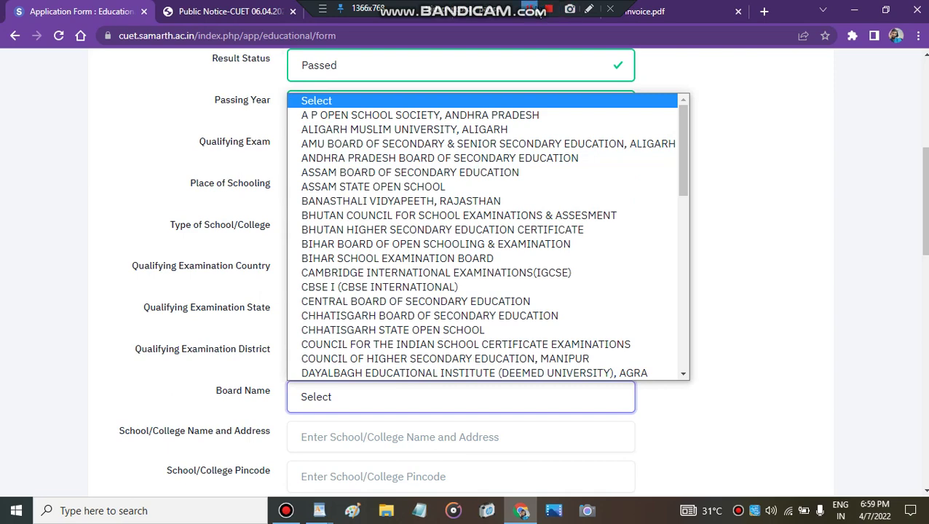
pyautogui.scroll(-6, 518, 16)
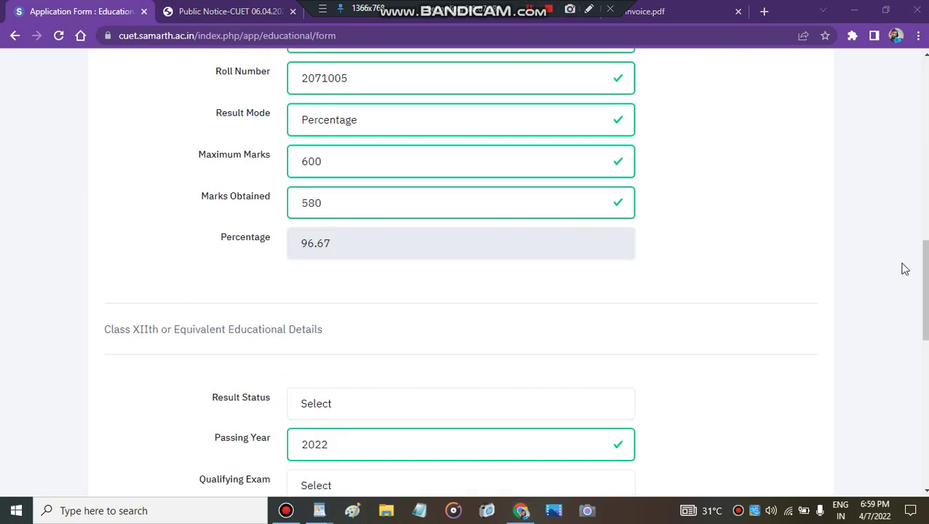
# Step: Scroll to the Class XII section and open its Result Status dropdown
pyautogui.moveTo(923, 271); pyautogui.dragTo(923, 301)
pyautogui.click(371, 269)
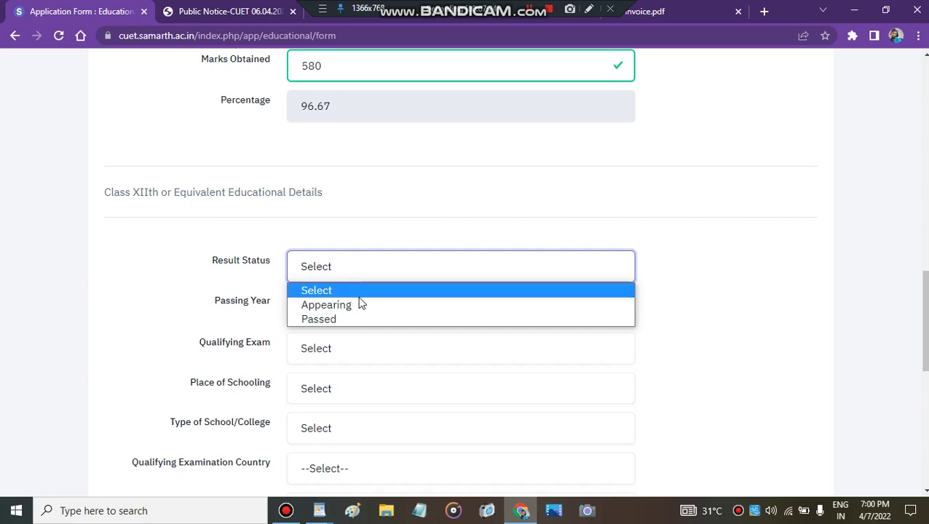
# Step: Set the Class XII result status to Appearing and qualifying exam to 12th or Equivalent
pyautogui.click(320, 321)
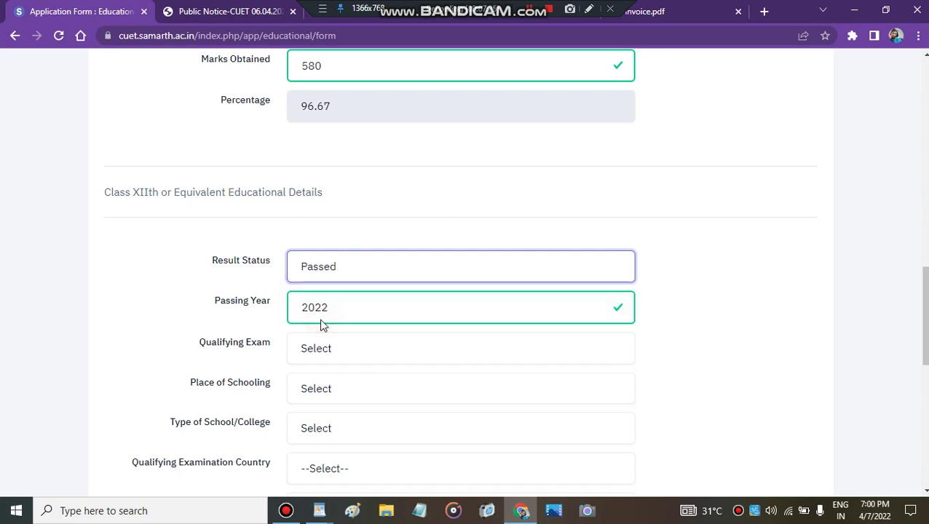
pyautogui.click(366, 273)
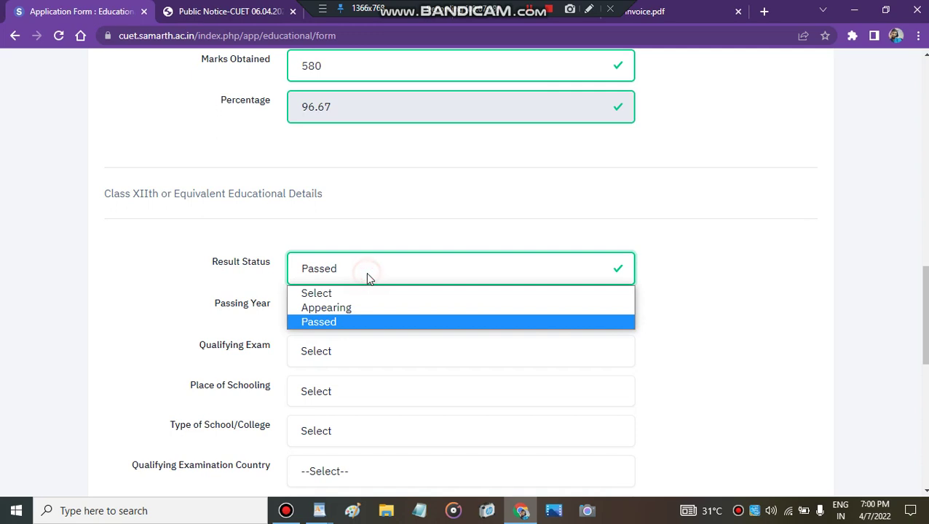
pyautogui.click(353, 309)
pyautogui.click(345, 366)
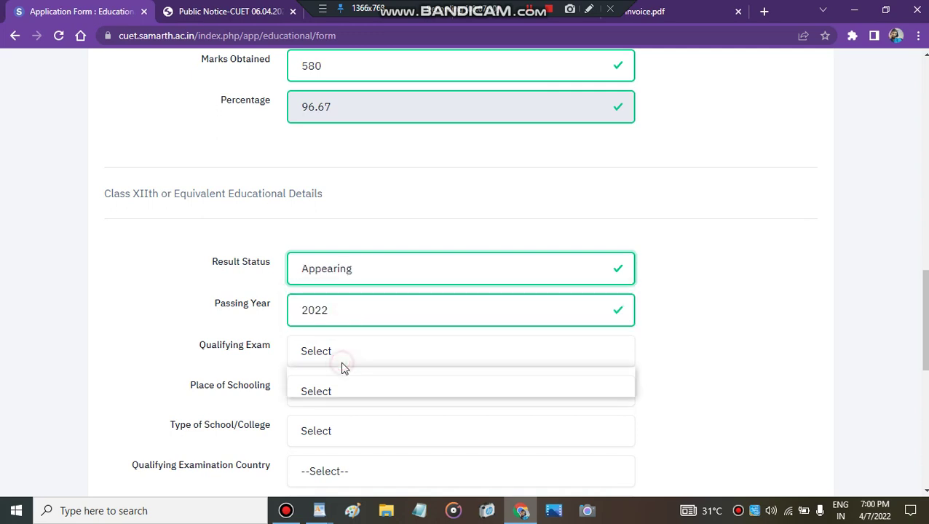
pyautogui.click(332, 387)
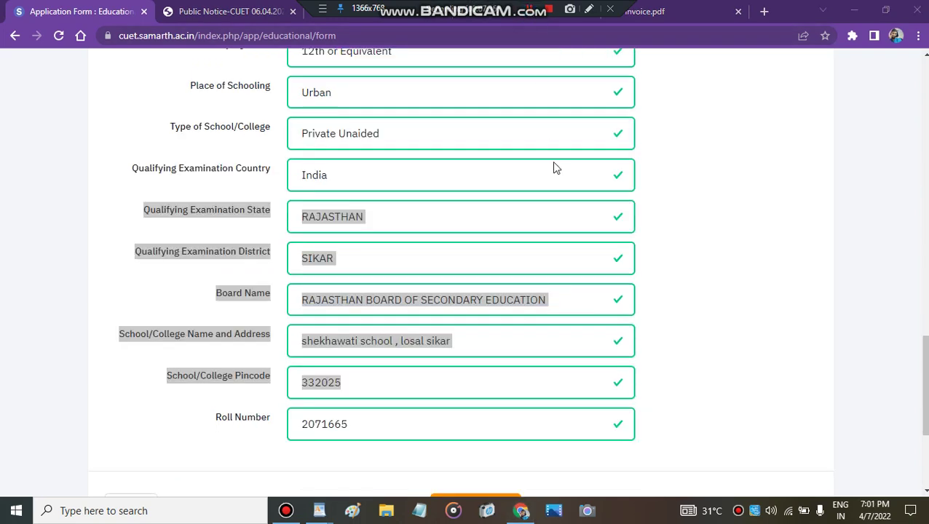
# Step: Complete the remaining Class XII fields and save the educational details
pyautogui.click(731, 185)
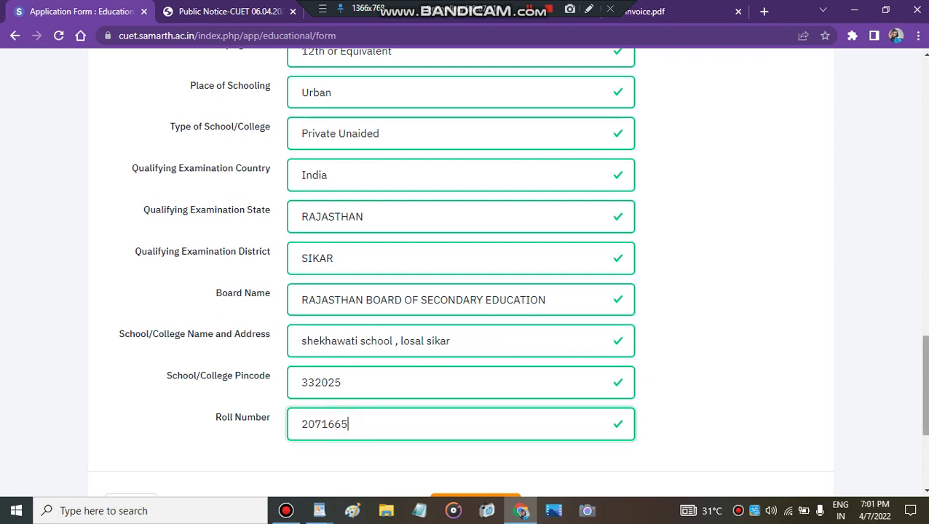
pyautogui.moveTo(922, 385); pyautogui.dragTo(922, 388)
pyautogui.scroll(-3, 723, 388)
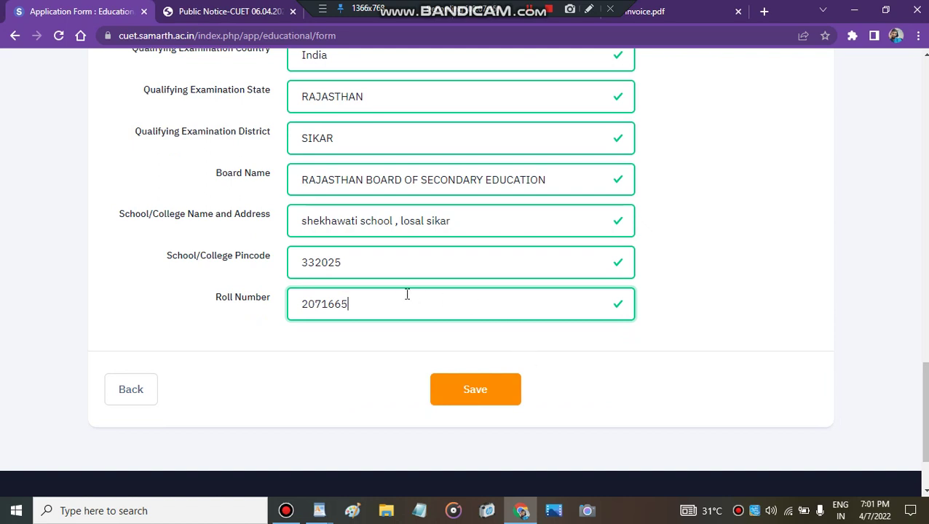
pyautogui.click(469, 404)
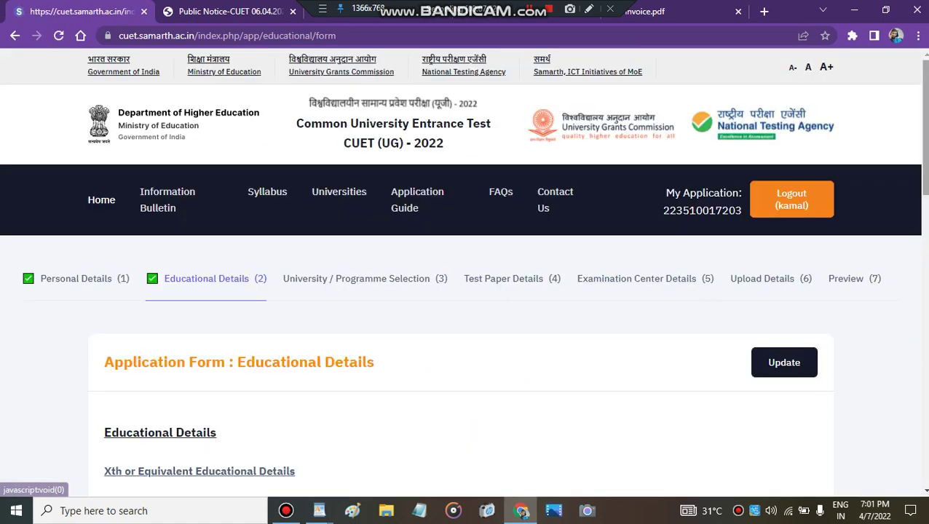
# Step: Go from the Educational Details summary to the University / Programme Selection section
pyautogui.scroll(-5, 877, 197)
pyautogui.scroll(-8, 465, 269)
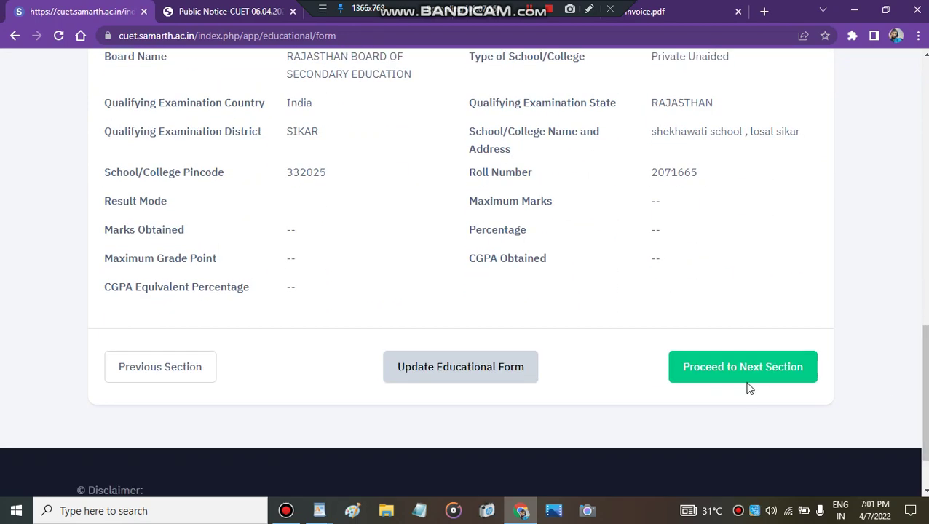
pyautogui.click(741, 381)
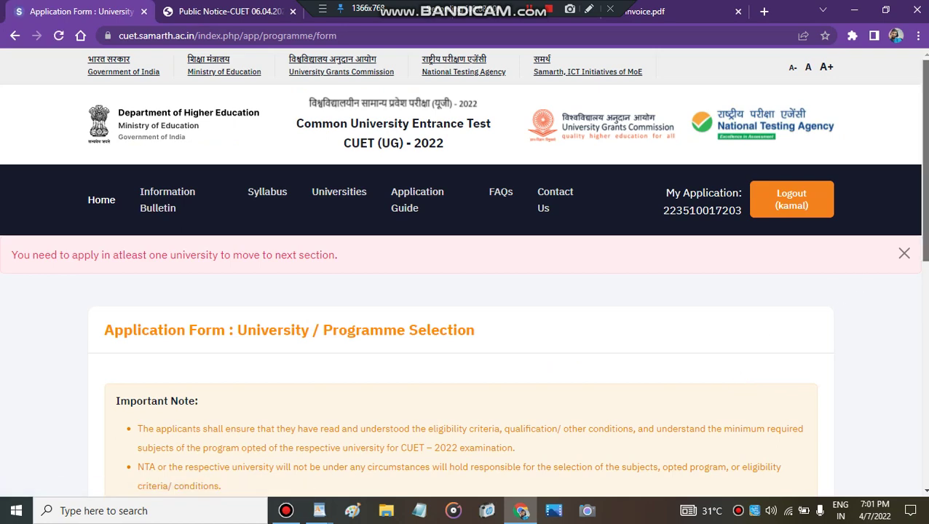
# Step: Pick UNIVERSITY OF DELHI from the Select University Name list
pyautogui.scroll(-3, 884, 241)
pyautogui.scroll(-2, 466, 269)
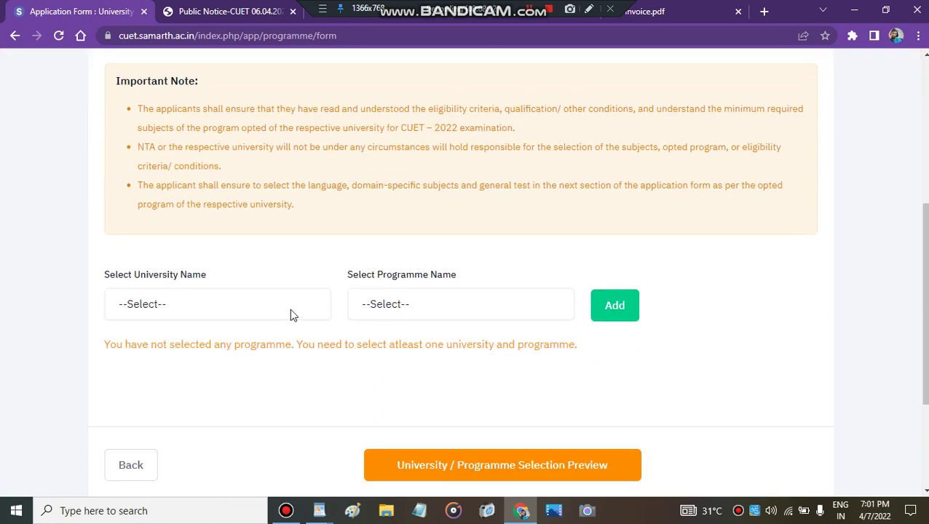
pyautogui.click(290, 311)
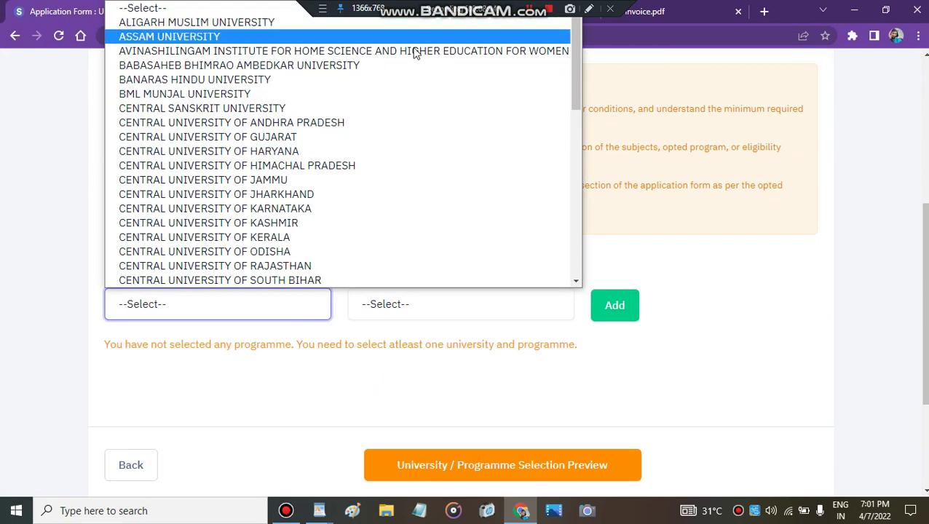
pyautogui.moveTo(566, 91); pyautogui.dragTo(569, 201)
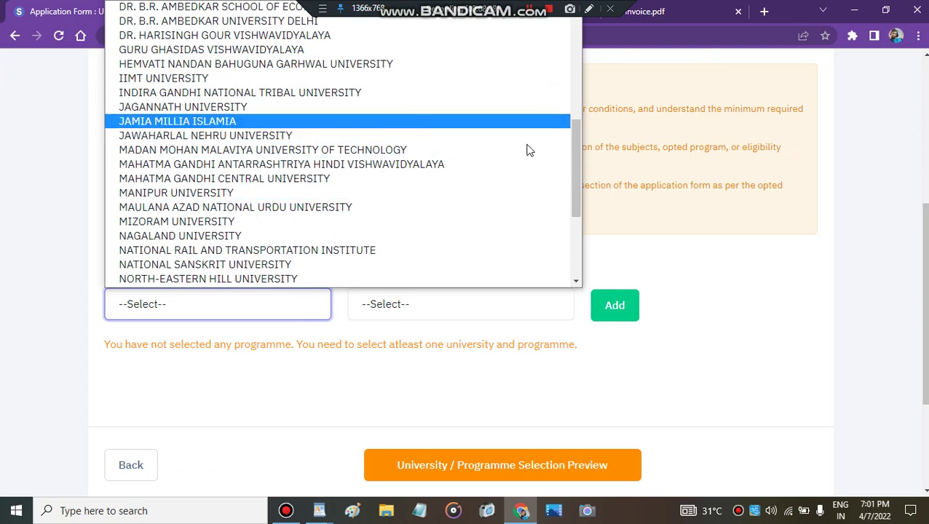
pyautogui.scroll(-4, 580, 230)
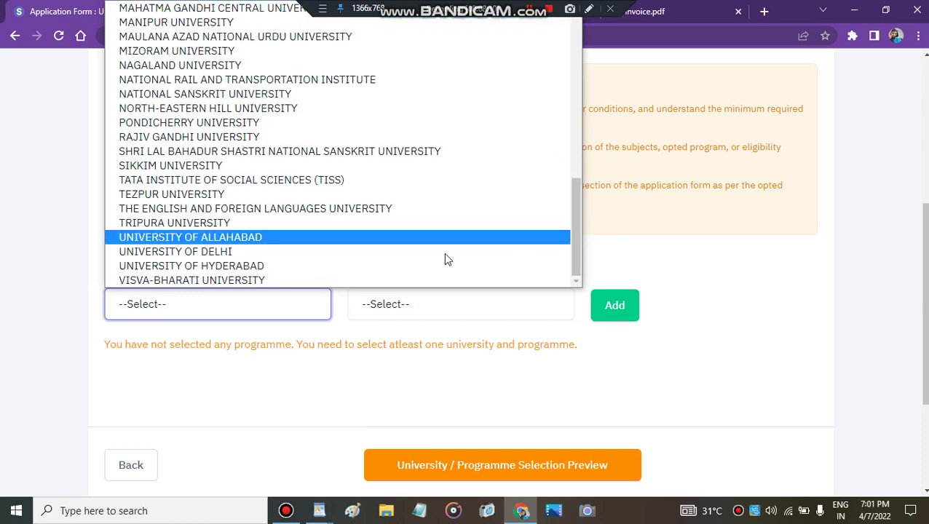
pyautogui.click(241, 251)
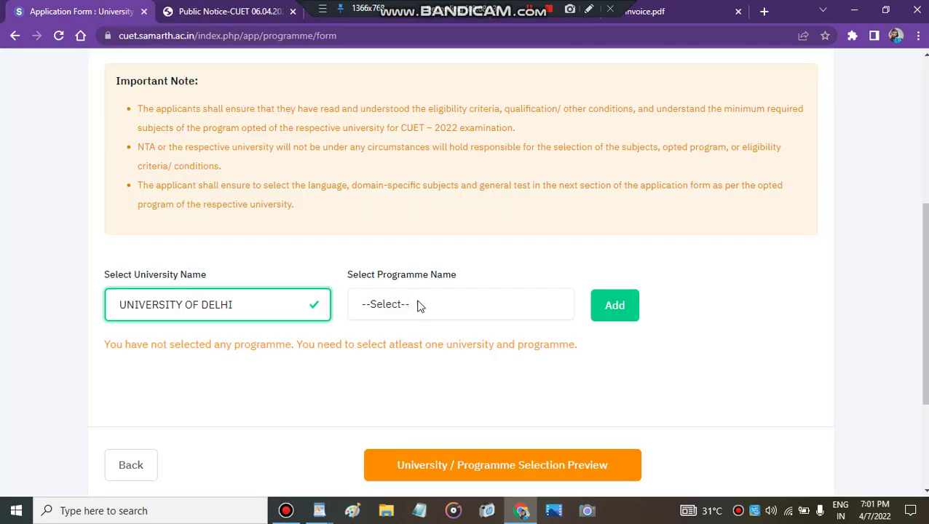
# Step: Open the Select Programme Name list and browse the University of Delhi programmes
pyautogui.click(419, 305)
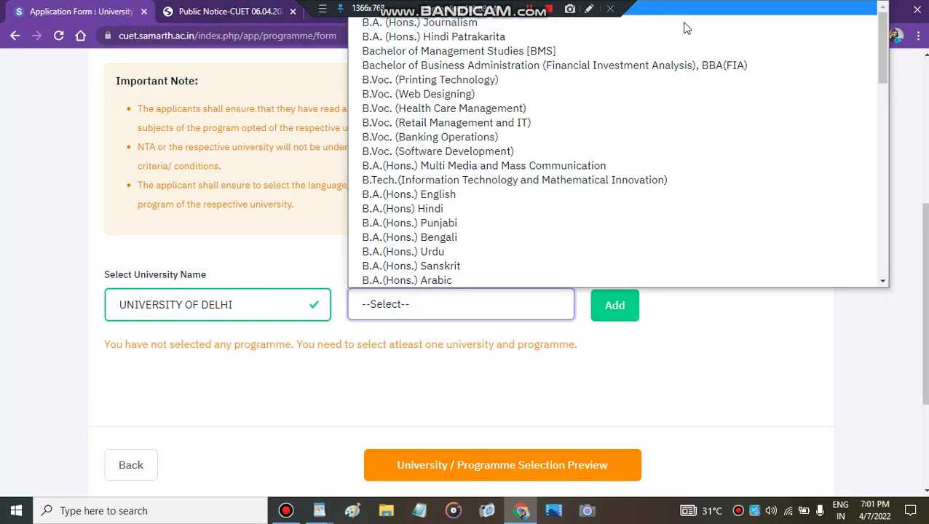
pyautogui.moveTo(881, 73); pyautogui.dragTo(881, 182)
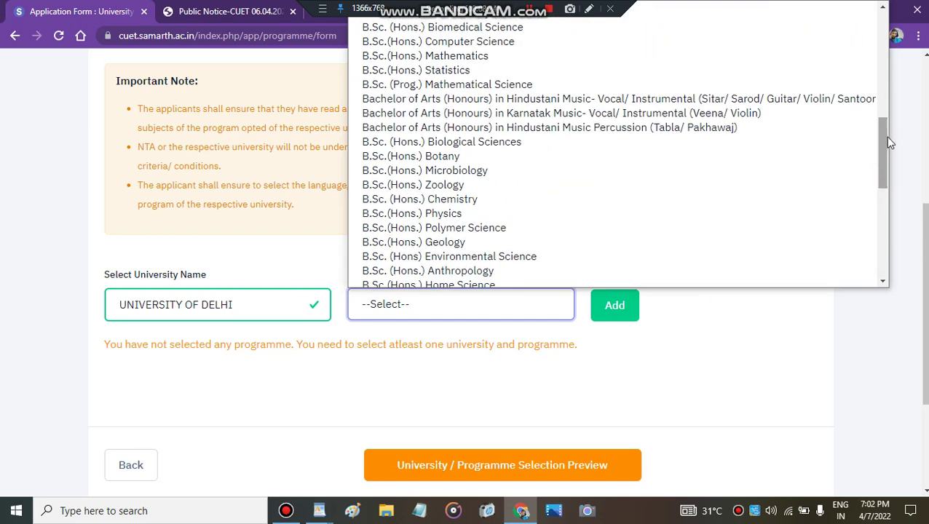
pyautogui.moveTo(887, 124); pyautogui.dragTo(890, 87)
pyautogui.scroll(5, 887, 67)
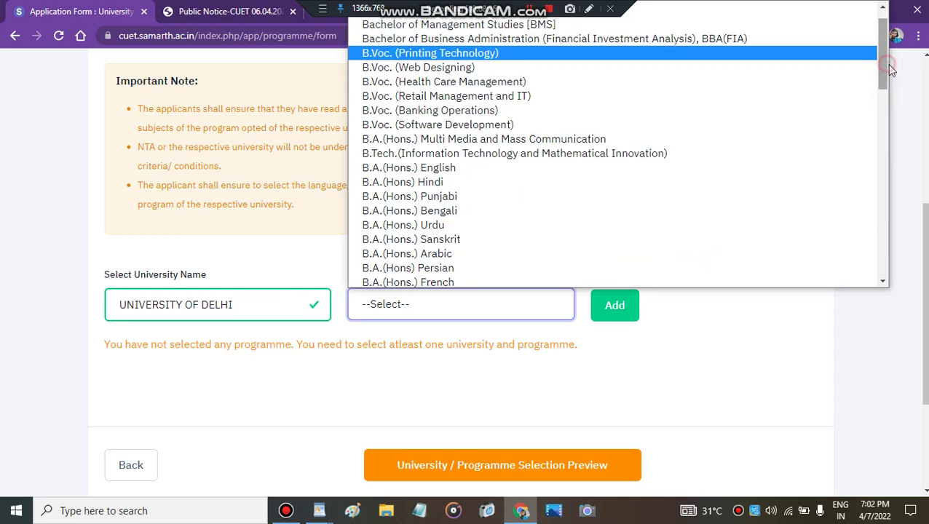
pyautogui.moveTo(883, 51); pyautogui.dragTo(882, 98)
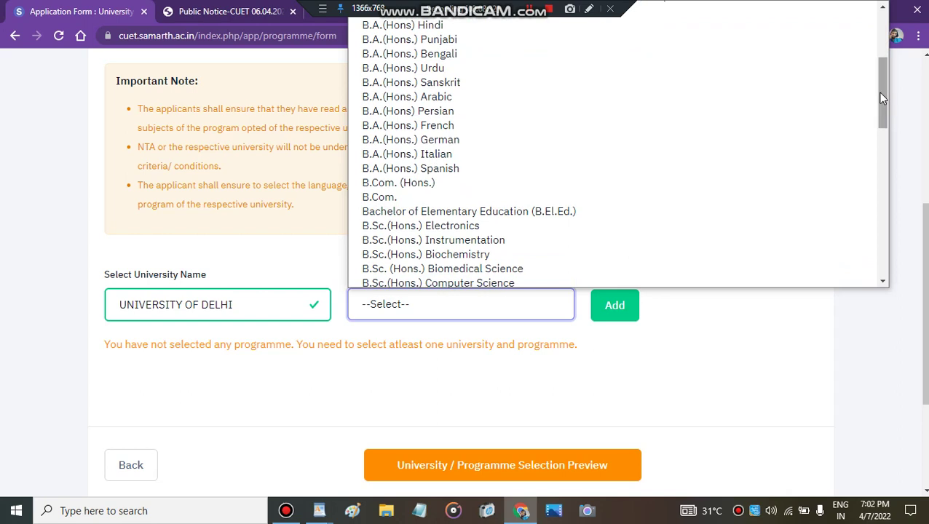